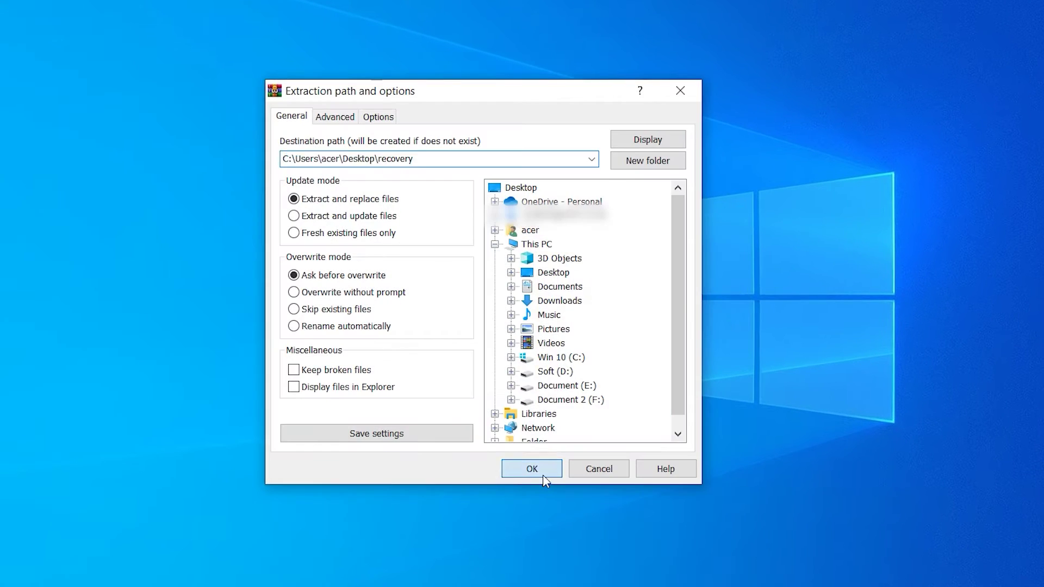
Try extracting recovery.rar to Desktop\recovery with guessed passwords, dismissing the Incorrect password errors
left_click(538, 471)
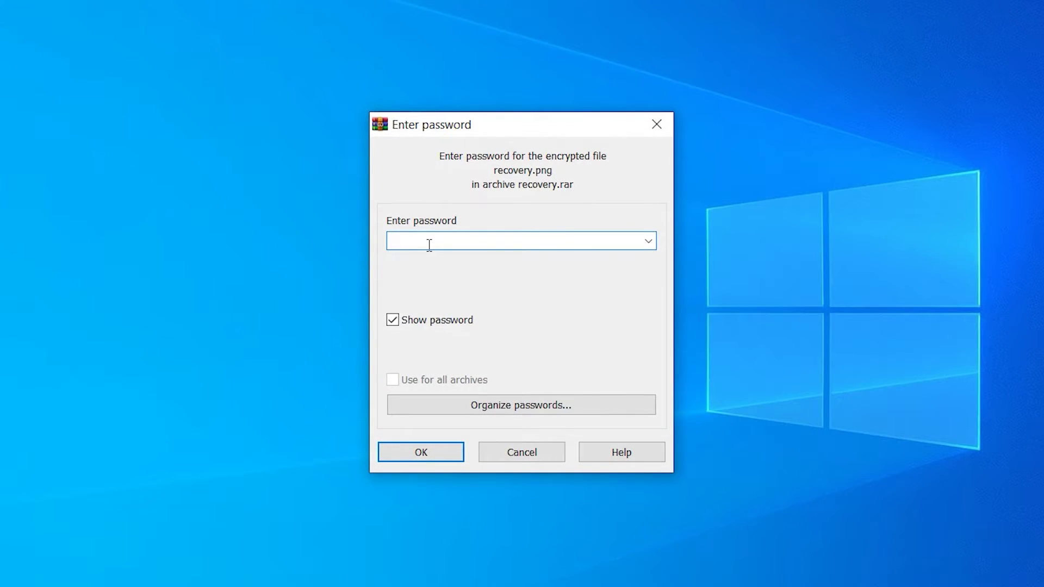
key("Return")
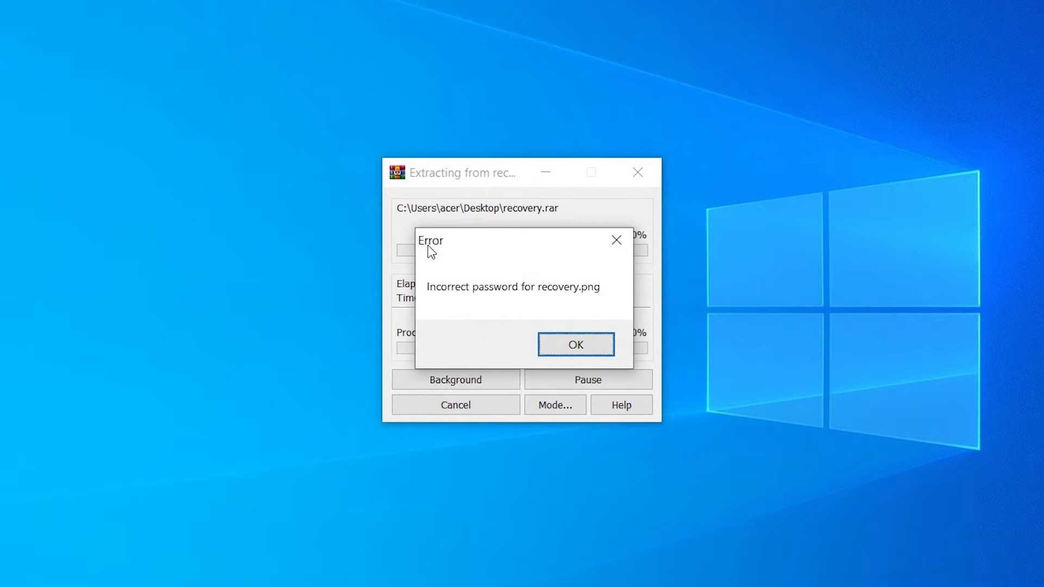
type("2222")
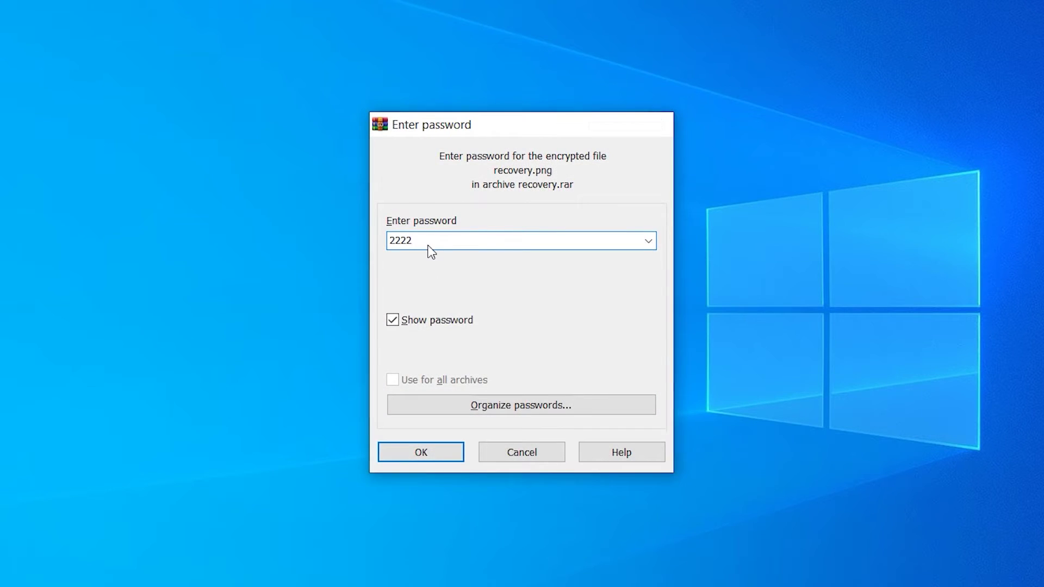
key("Return")
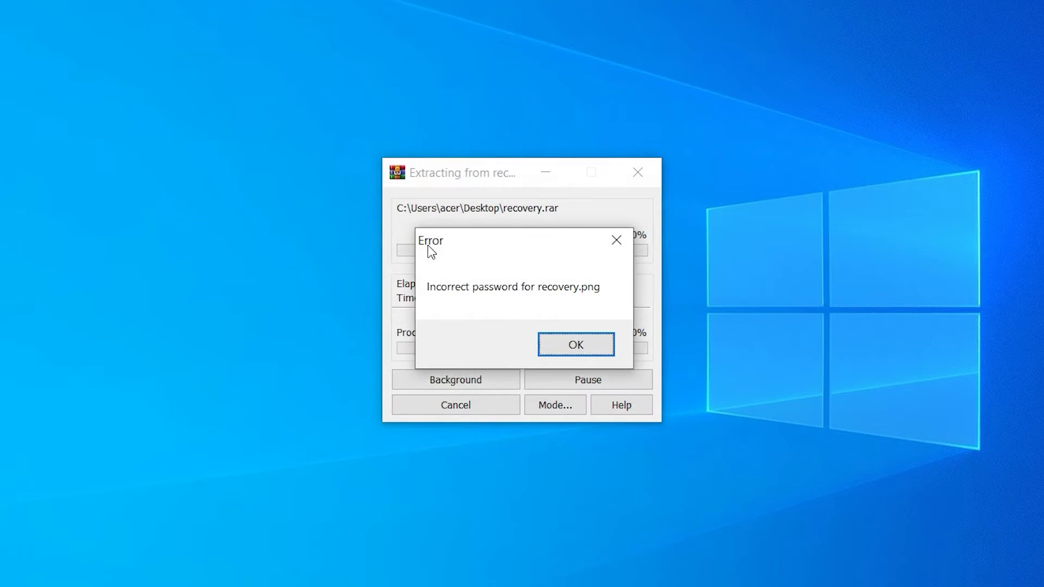
left_click(577, 353)
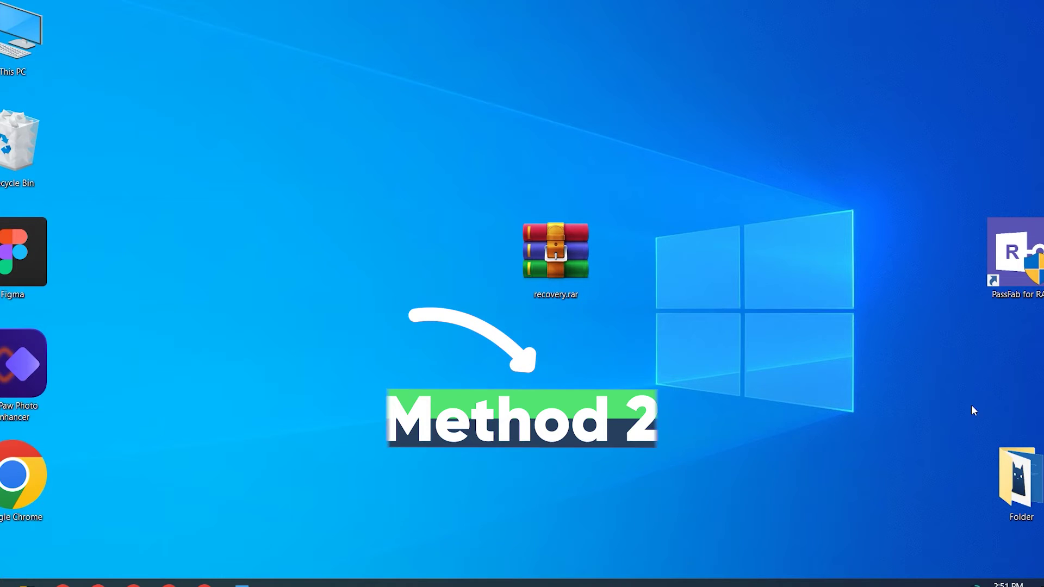
Create New Text Document.txt on the desktop beside recovery.rar and open it in Notepad
right_click(398, 168)
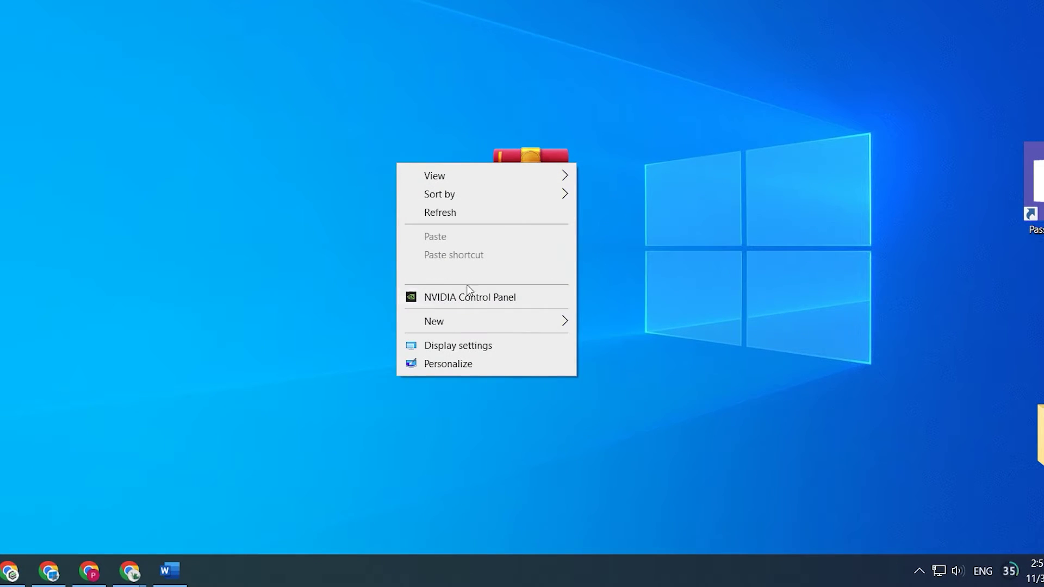
mouse_move(490, 322)
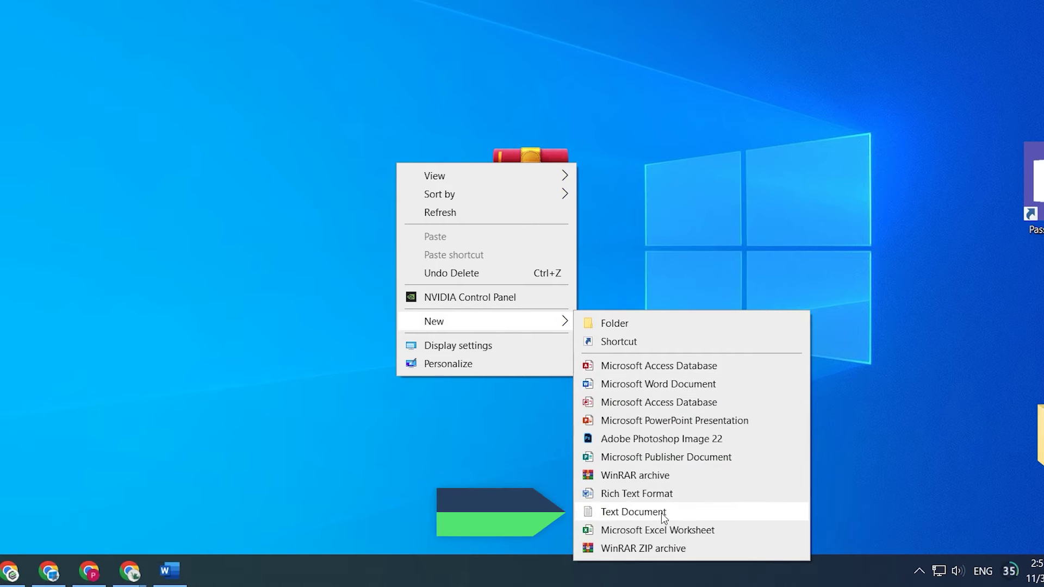
left_click(633, 511)
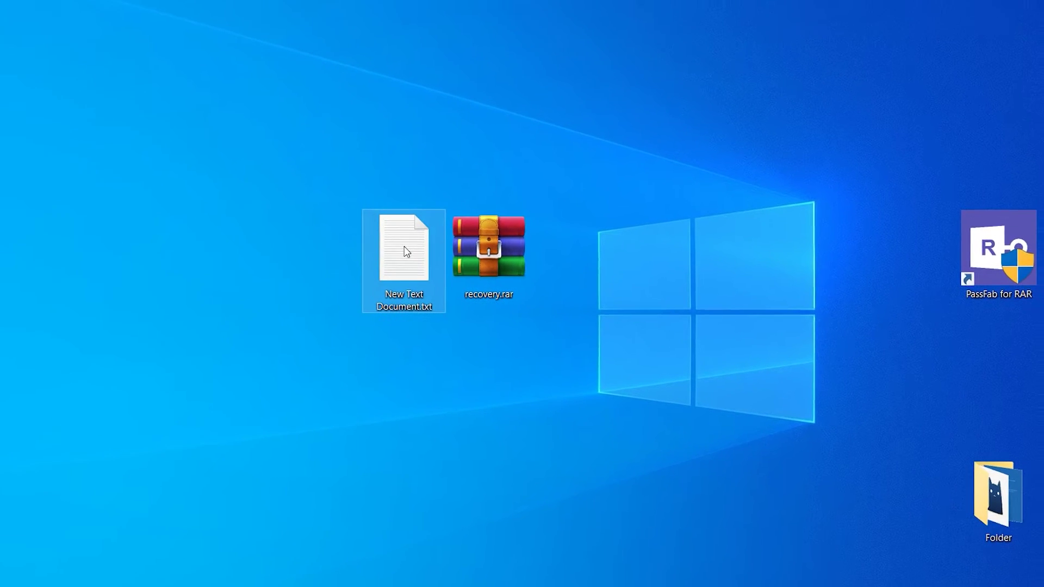
double_click(426, 211)
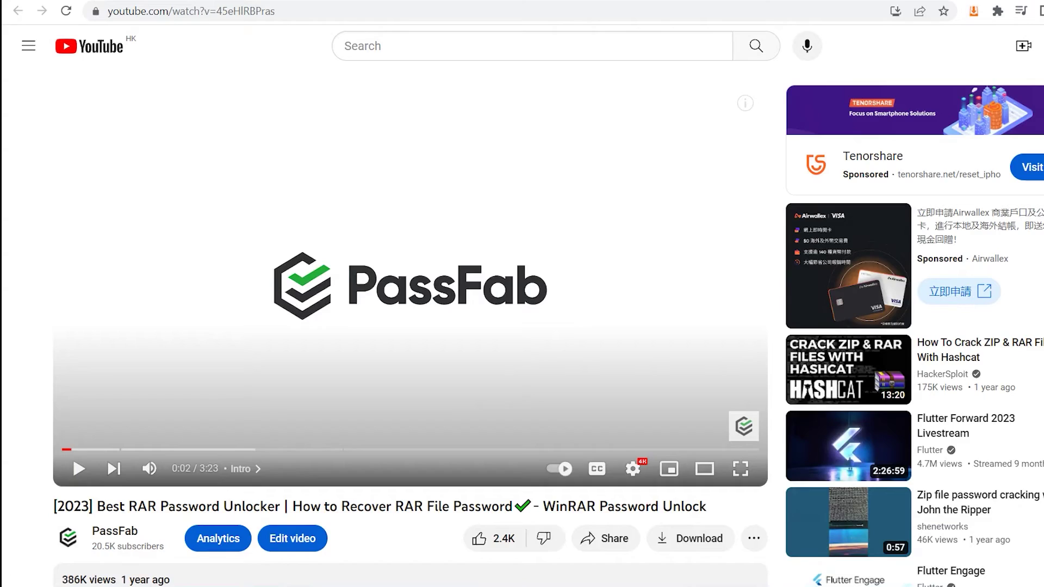
scroll(464, 187, "down", 3)
scroll(464, 187, "down", 2)
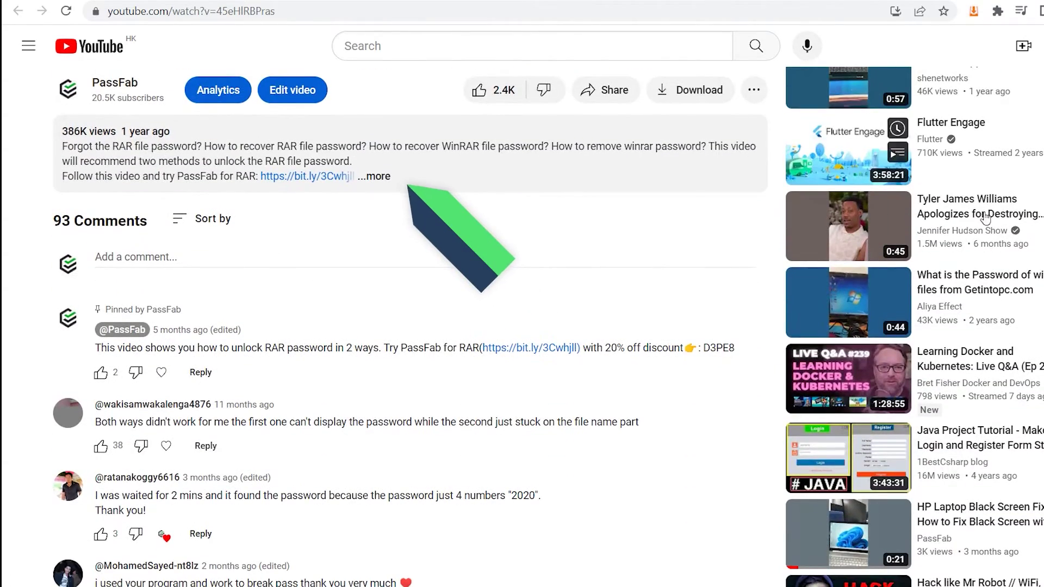
Expand the PassFab video description to reveal its timestamps and article link
left_click(462, 173)
scroll(461, 174, "down", 2)
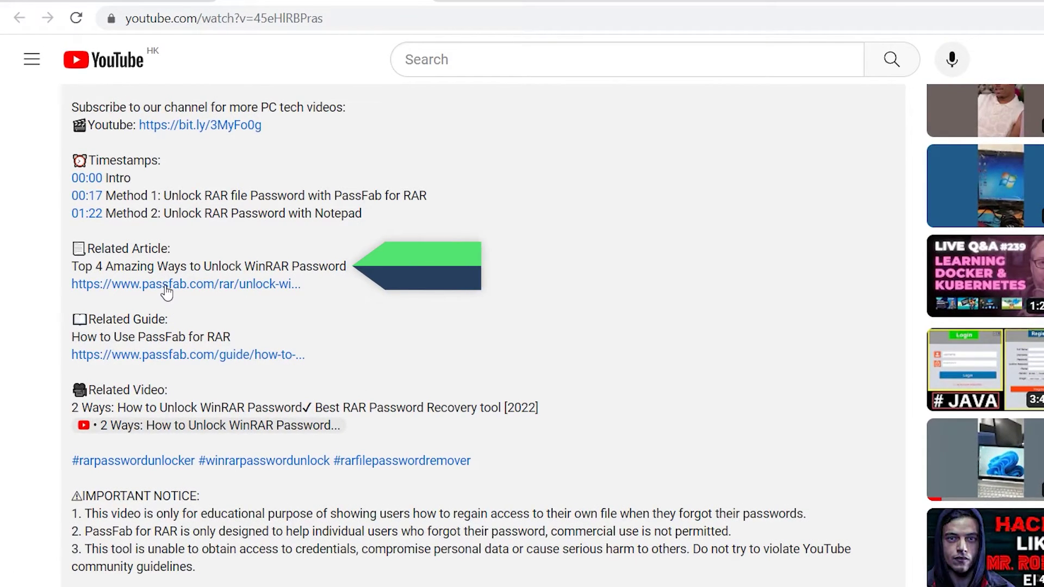
left_click(166, 291)
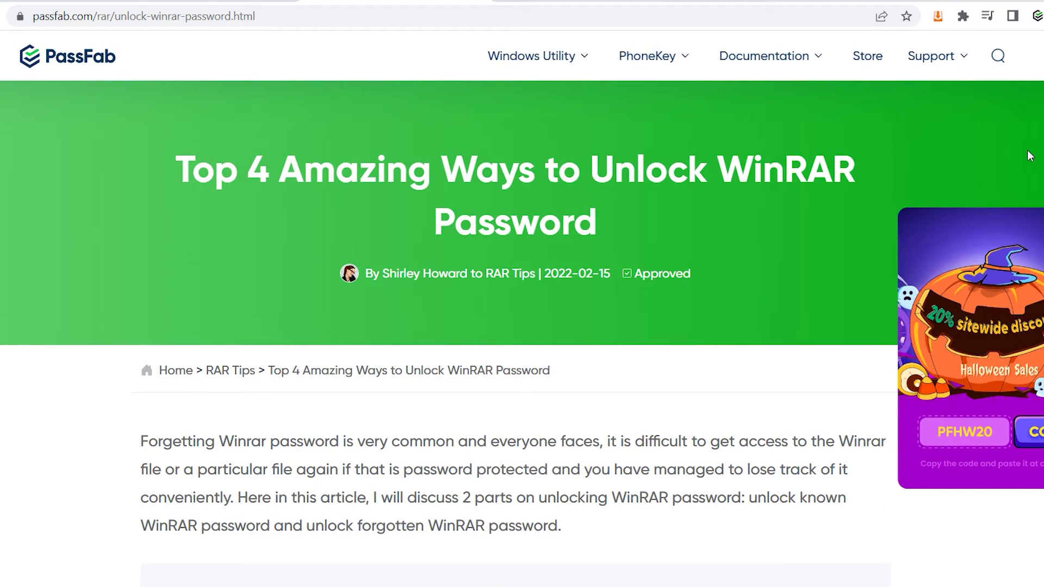
scroll(958, 168, "down", 2)
scroll(958, 168, "down", 5)
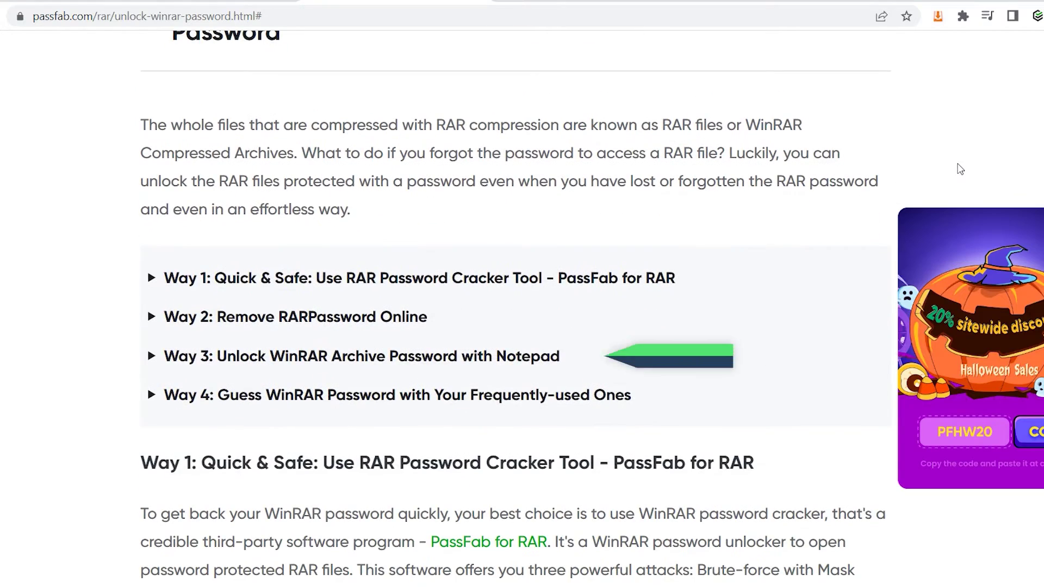
left_click(401, 359)
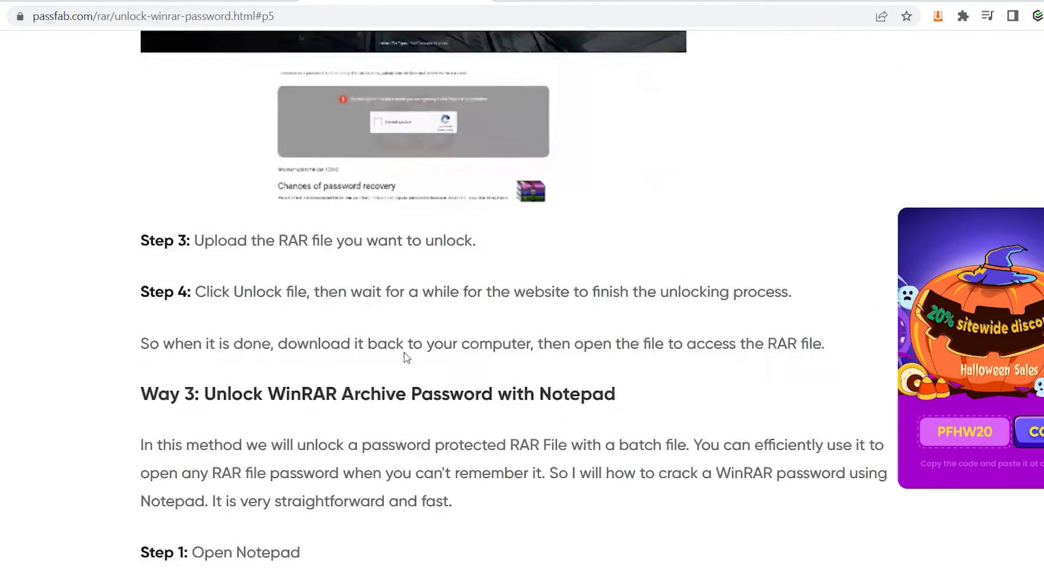
scroll(412, 351, "down", 1)
scroll(416, 347, "down", 3)
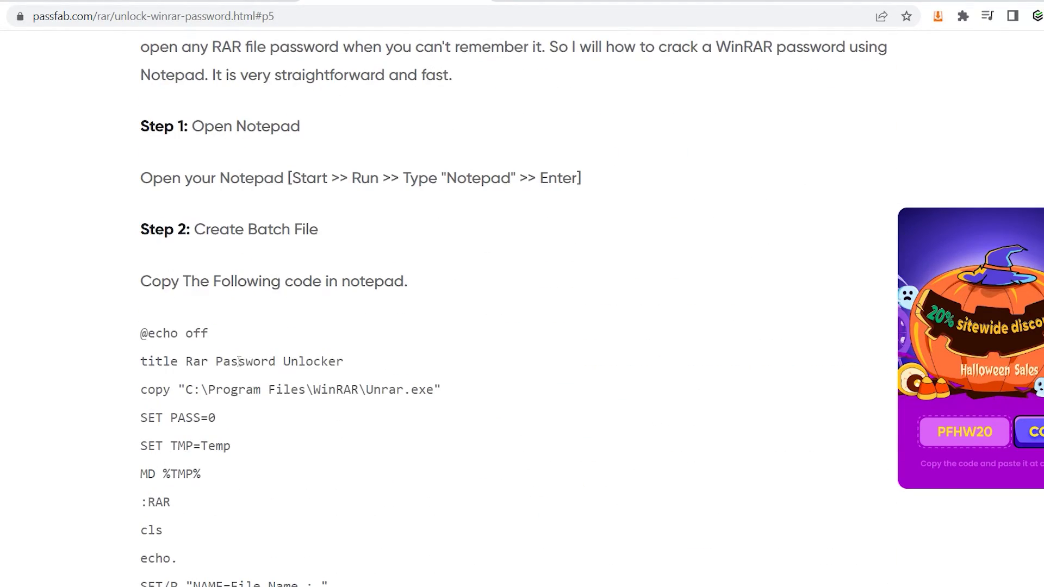
left_click_drag(140, 230, 342, 235)
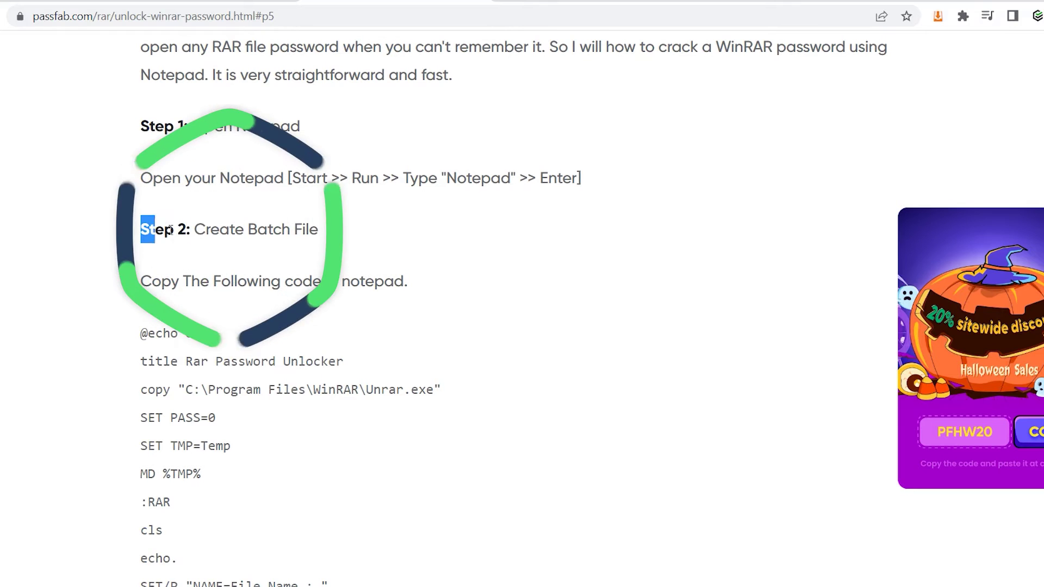
left_click(342, 235)
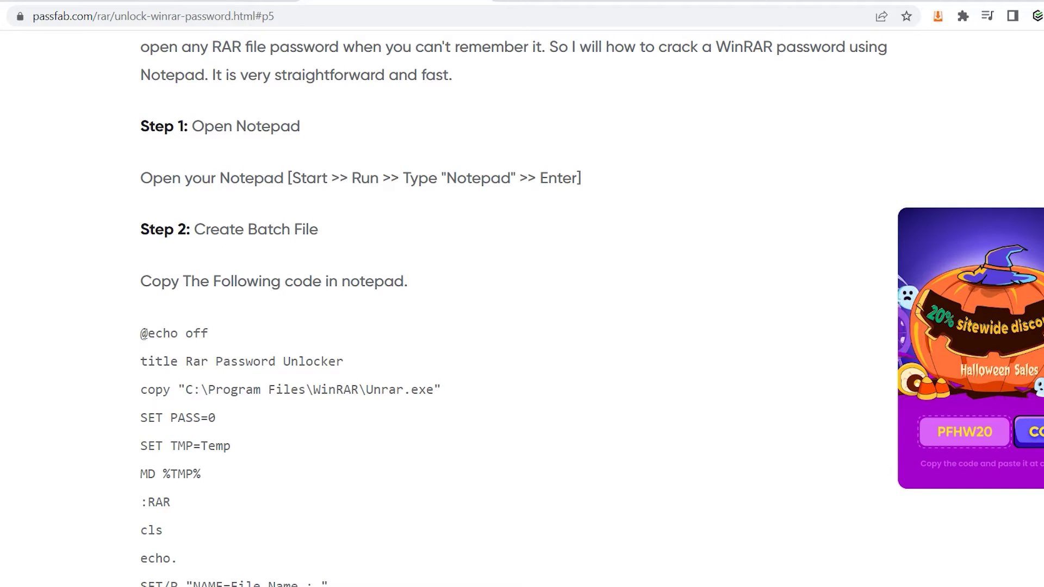
left_click_drag(140, 334, 384, 583)
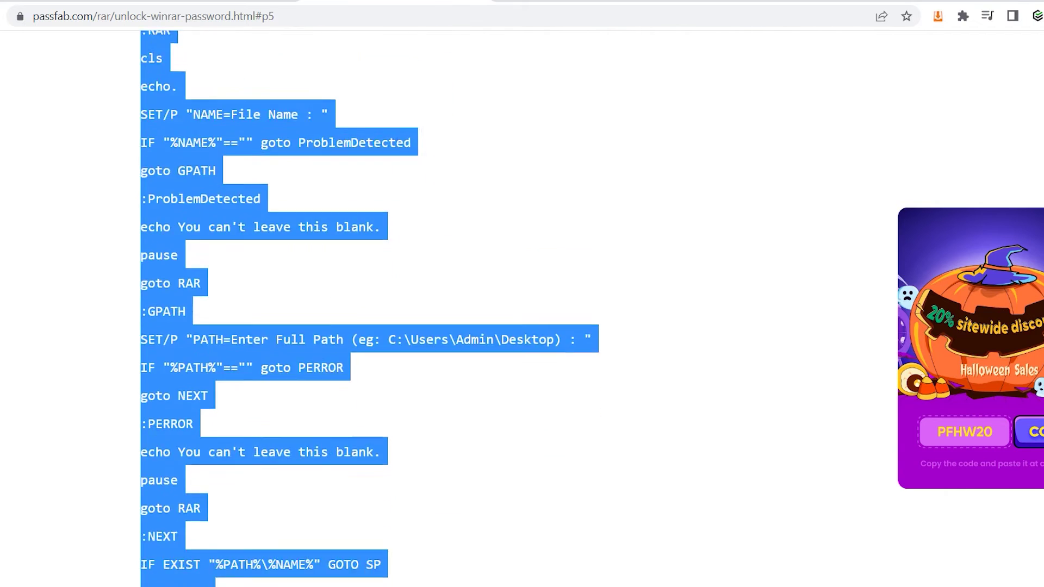
left_click_drag(384, 583, 195, 196)
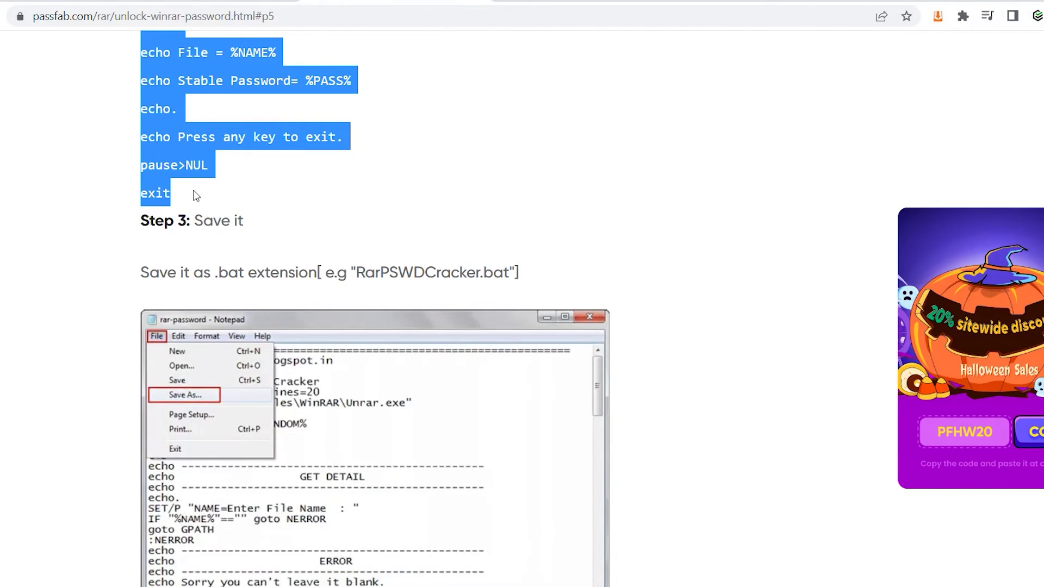
scroll(195, 196, "up", 2)
right_click(190, 296)
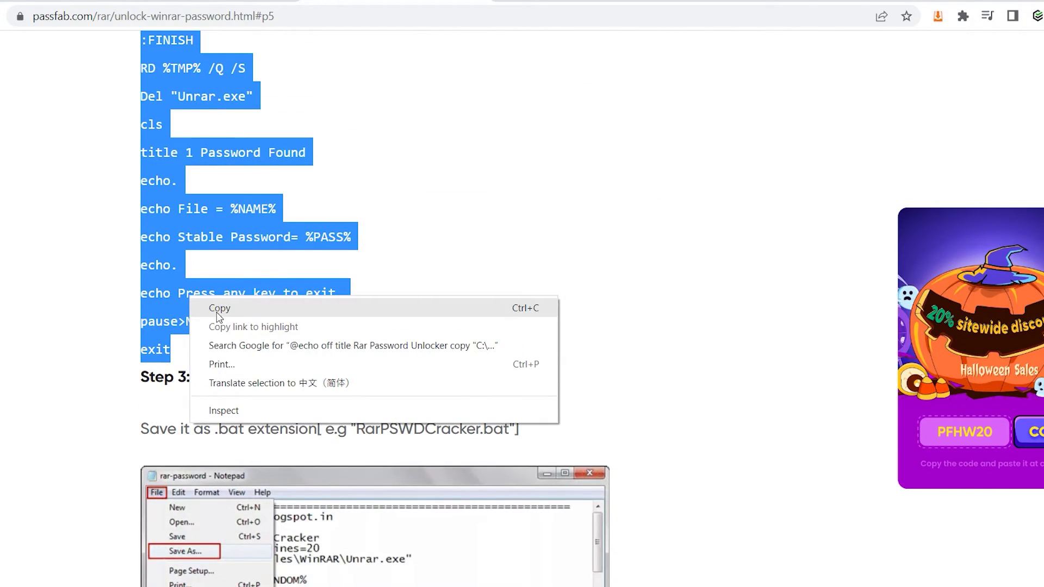
left_click(219, 309)
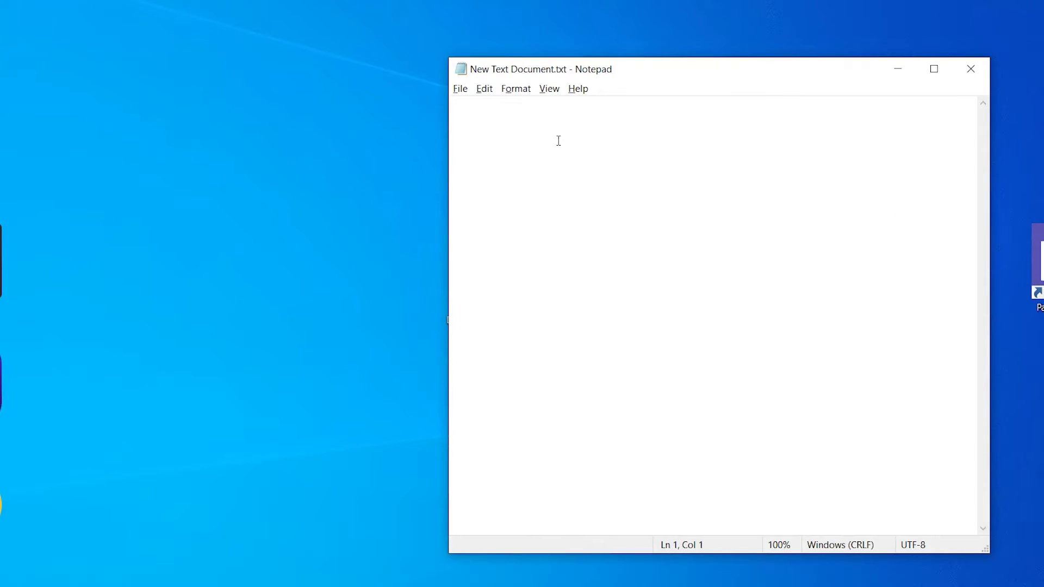
Paste the batch code into Notepad and select line 3 with the Unrar.exe path
right_click(557, 141)
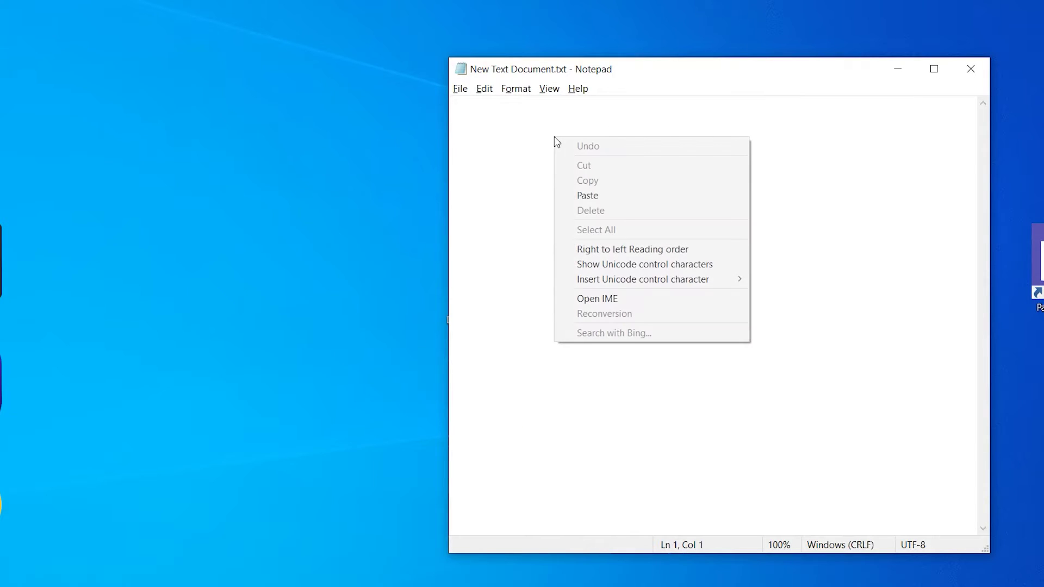
left_click(598, 195)
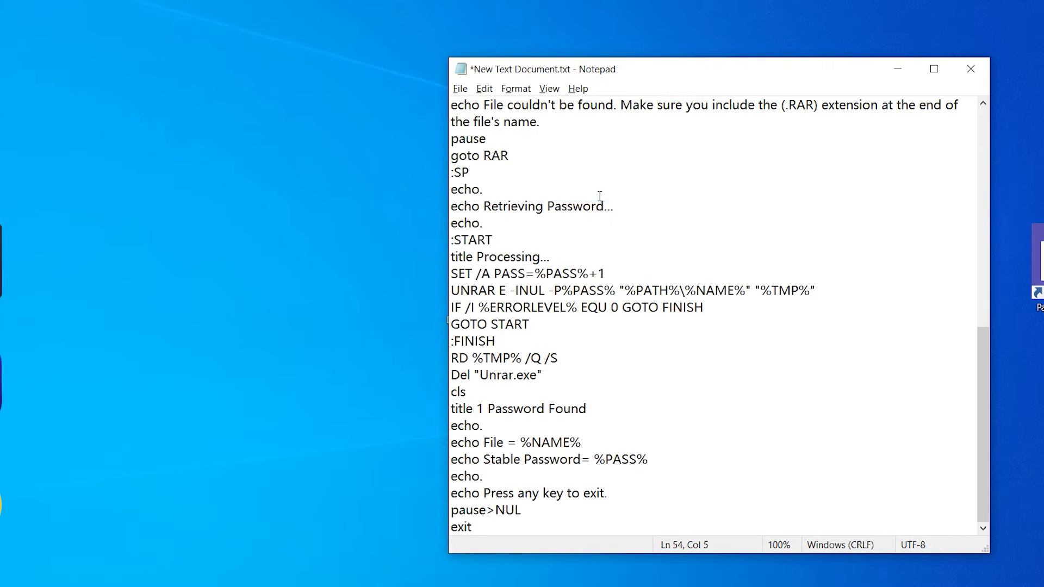
left_click(737, 467)
scroll(738, 467, "up", 9)
scroll(737, 467, "up", 5)
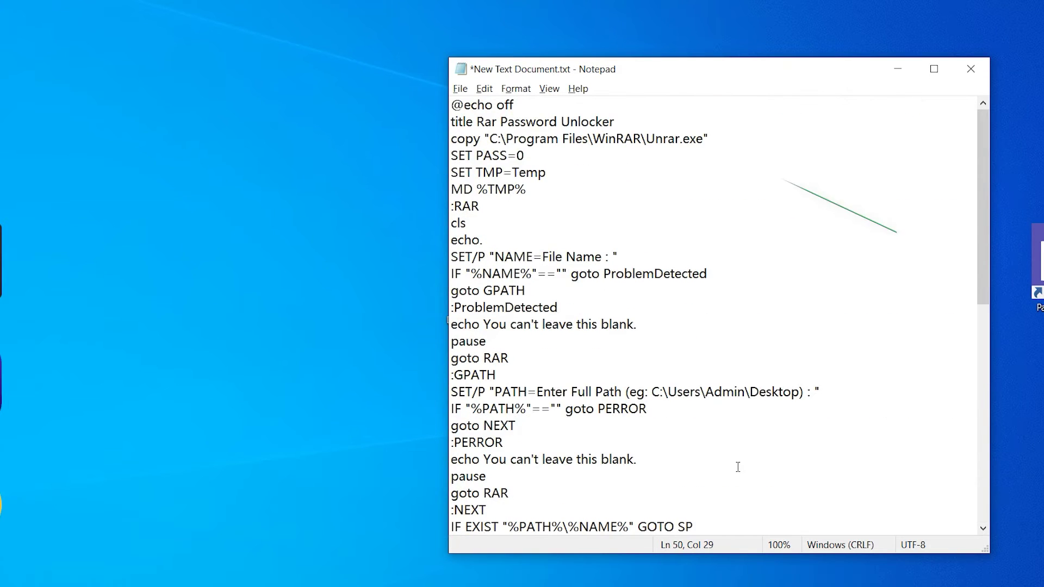
left_click(715, 139)
left_click_drag(715, 140, 452, 139)
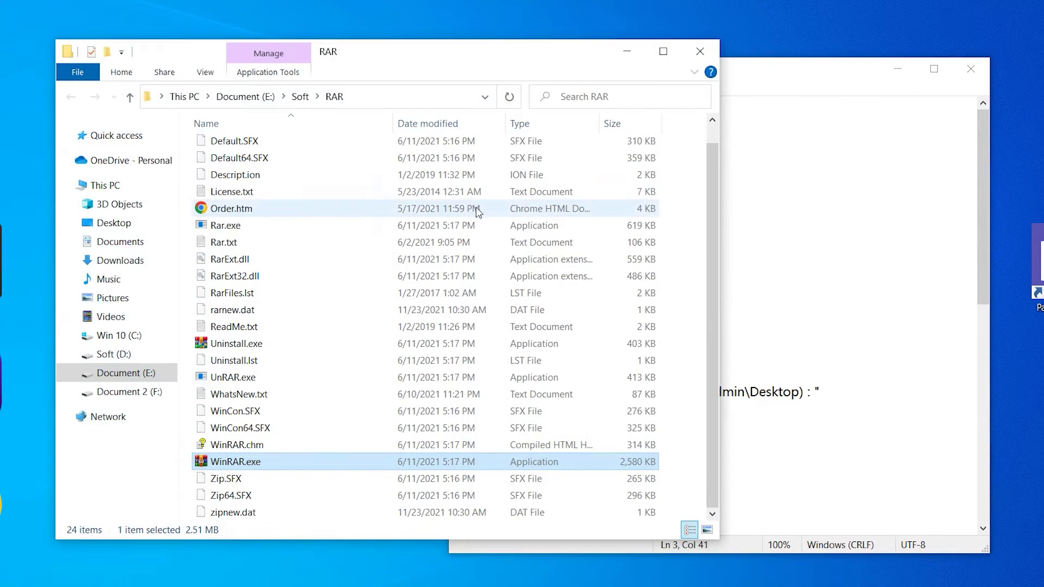
Replace C:\Program Files\WinRAR on line 3 with E:\Soft\RAR from Explorer, then close Explorer
left_click(253, 95)
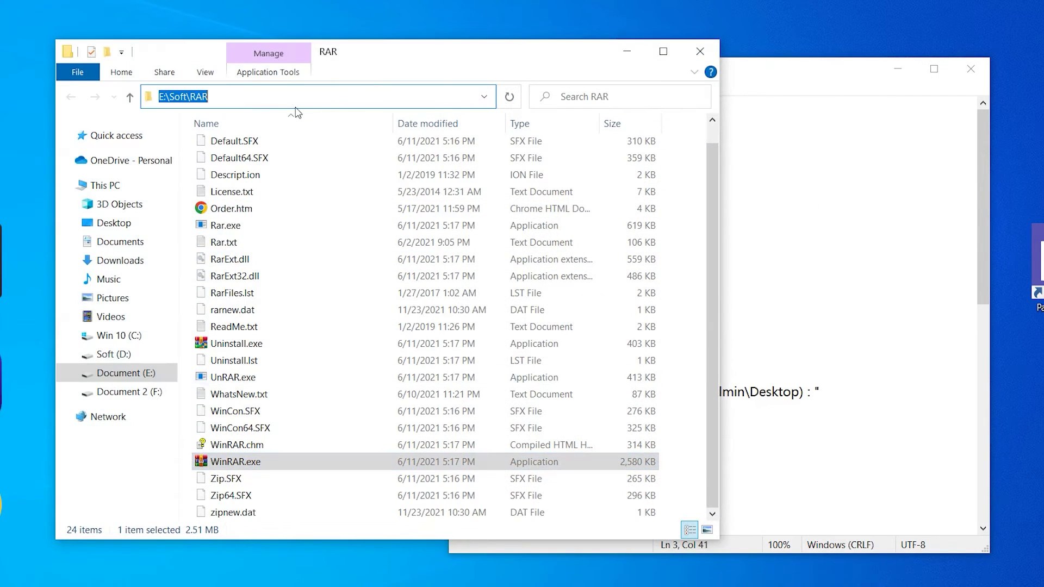
left_click_drag(226, 96, 139, 92)
left_click(788, 74)
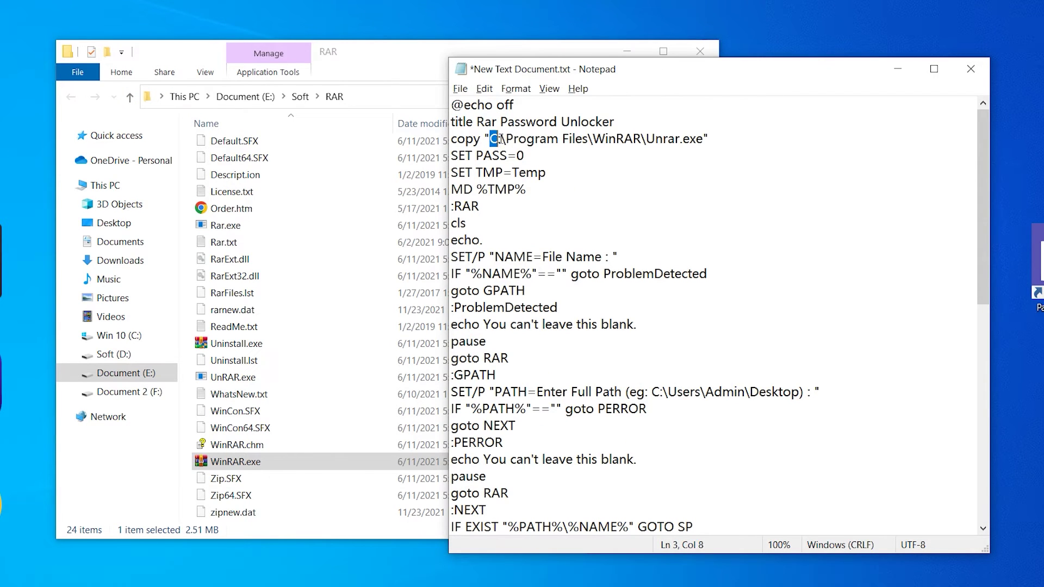
left_click_drag(500, 141, 613, 144)
key("ctrl+v")
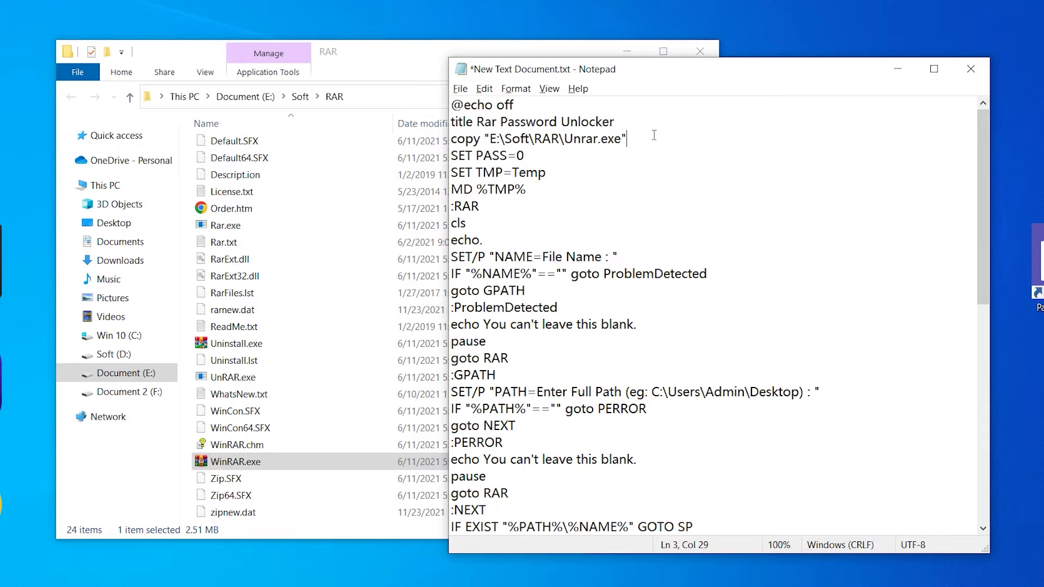
key("shift+Home")
left_click(677, 137)
left_click(700, 51)
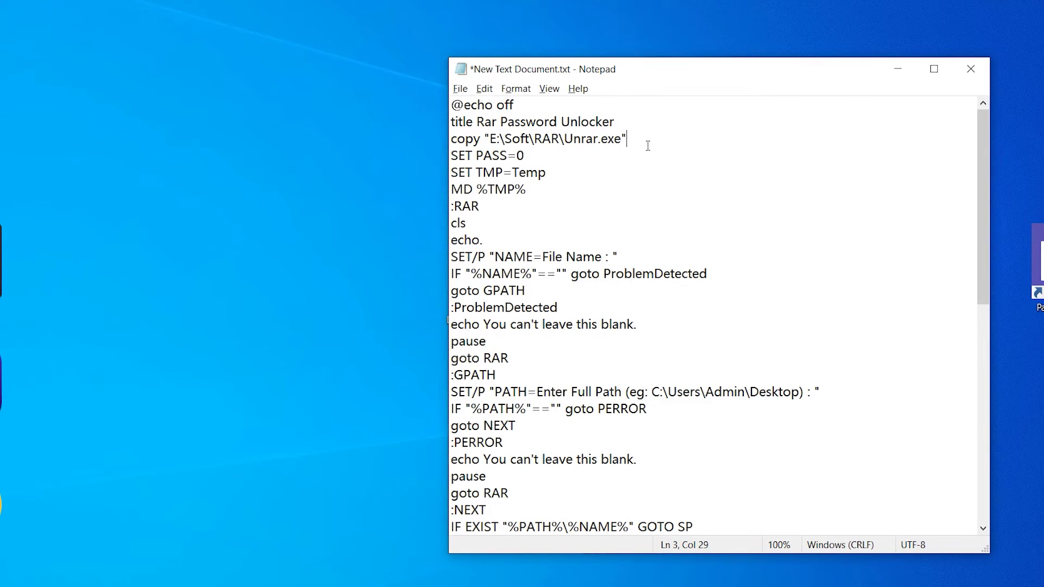
Save the script to the Desktop as New Text Document.bat using the All Files type
left_click(348, 144)
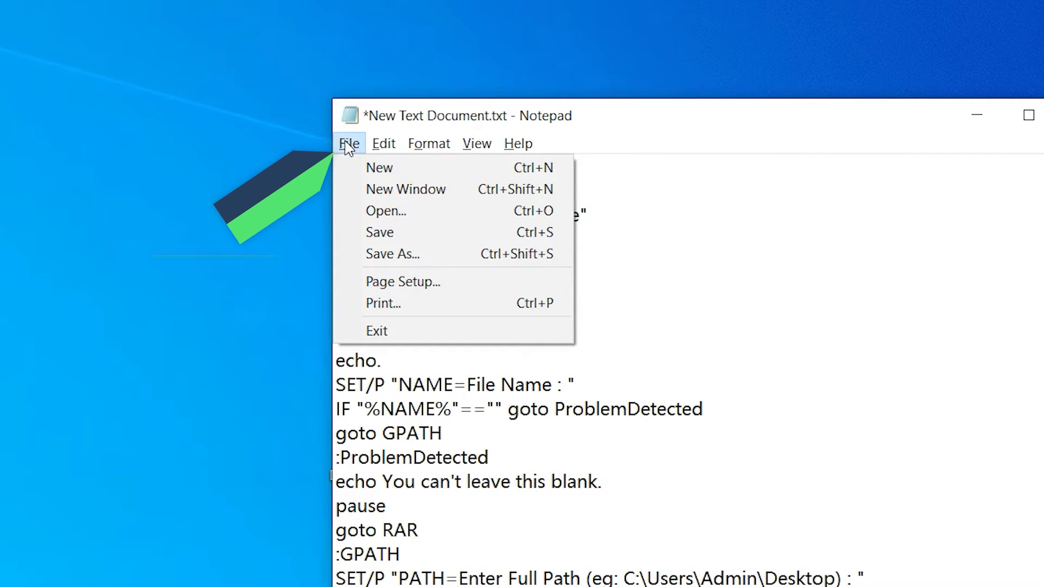
left_click(381, 254)
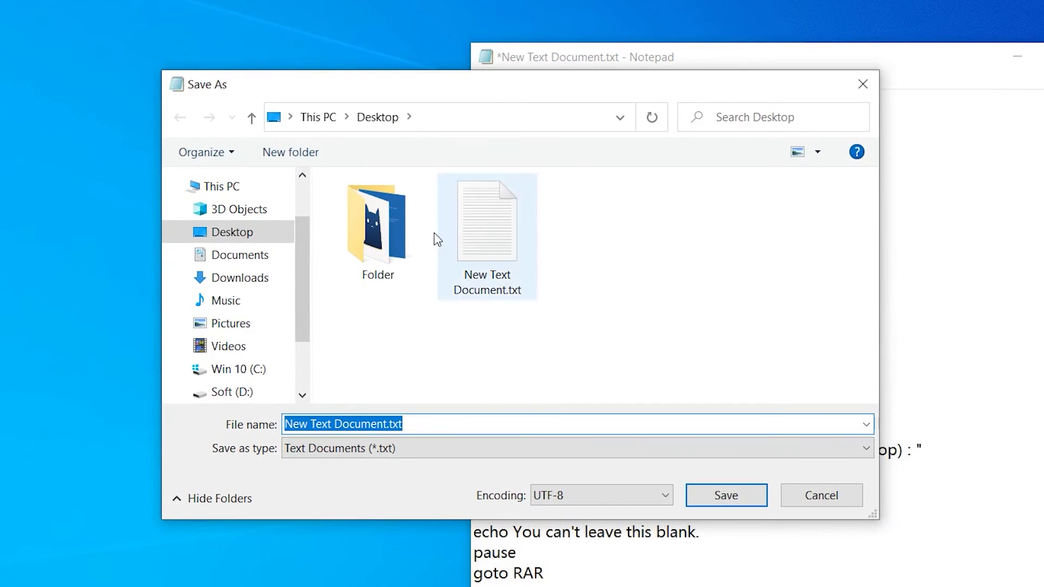
left_click(318, 448)
left_click(357, 482)
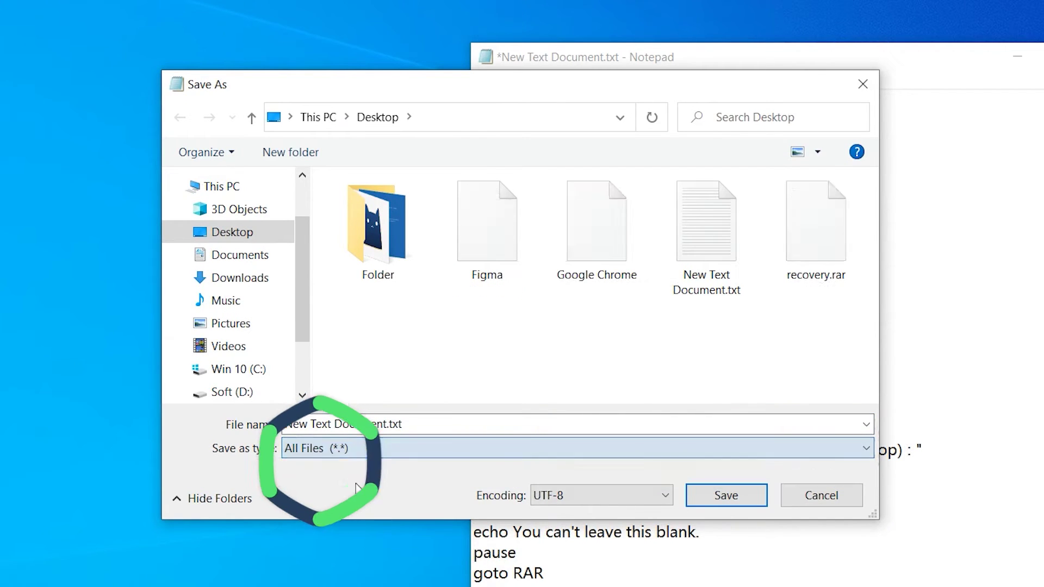
left_click(427, 420)
left_click(427, 424)
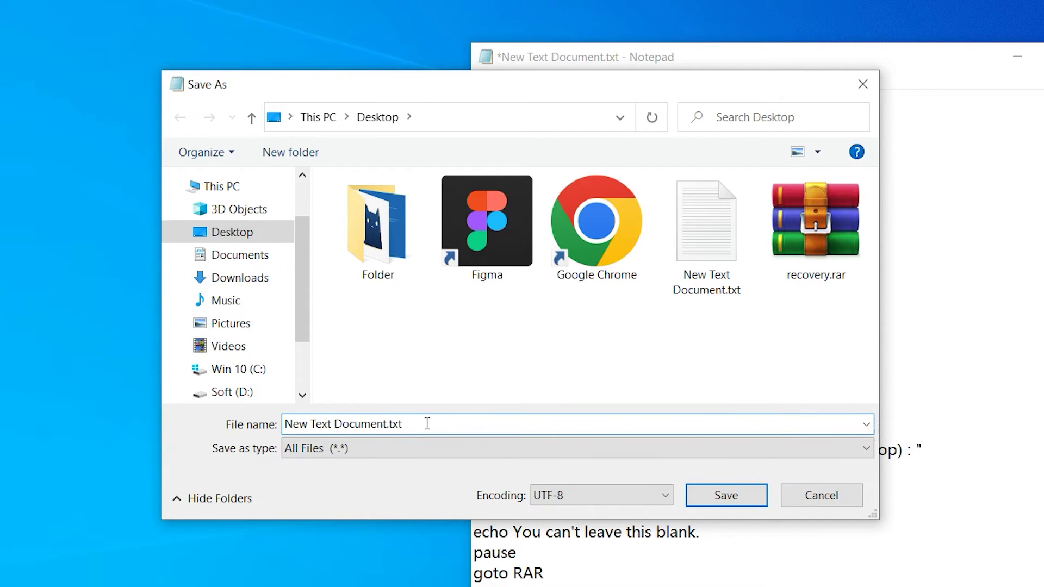
double_click(406, 429)
type("ba")
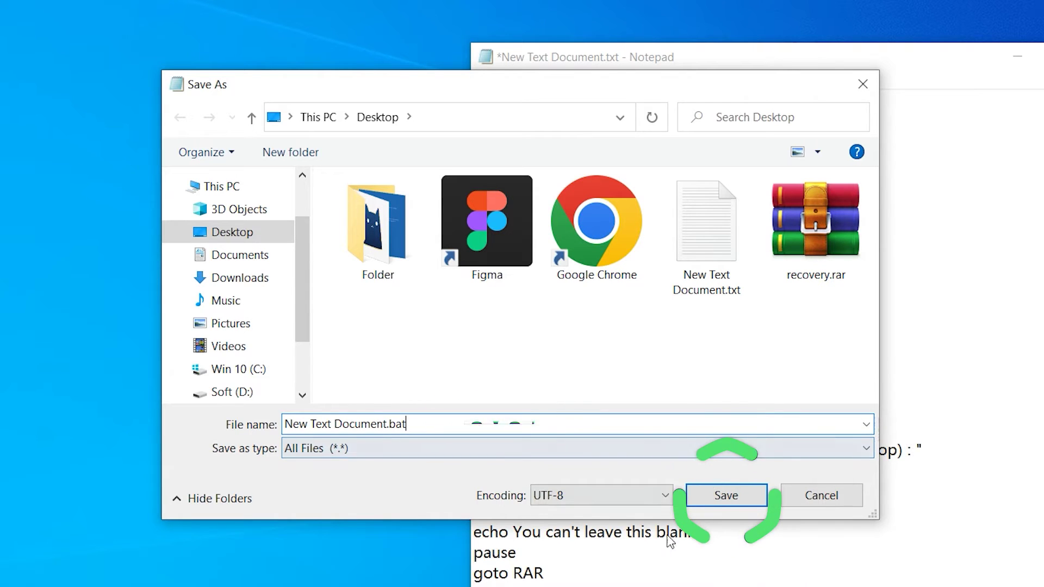
left_click(726, 495)
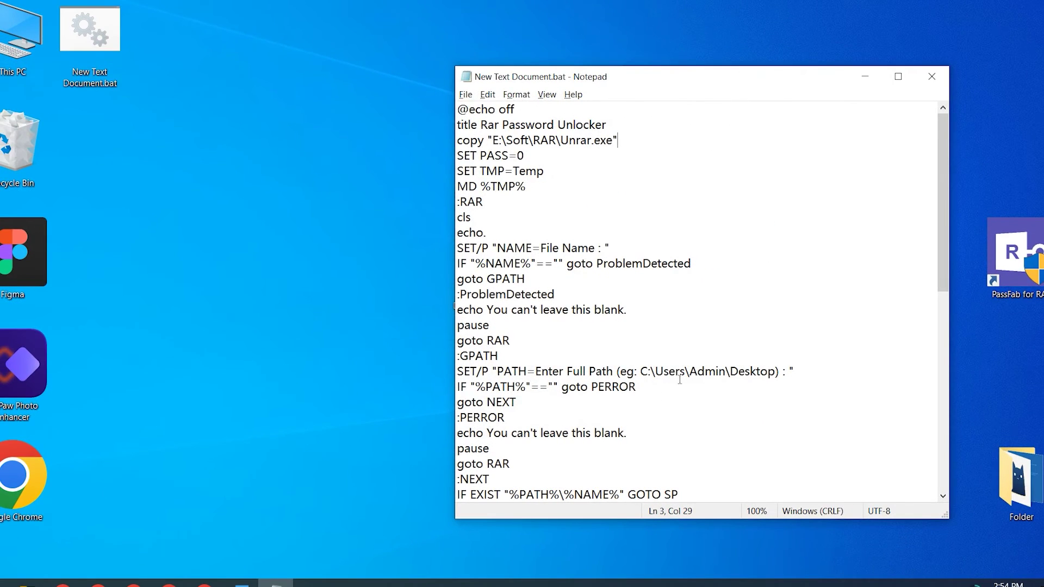
Close Notepad and run New Text Document.bat as administrator
left_click(931, 77)
left_click_drag(90, 37, 652, 261)
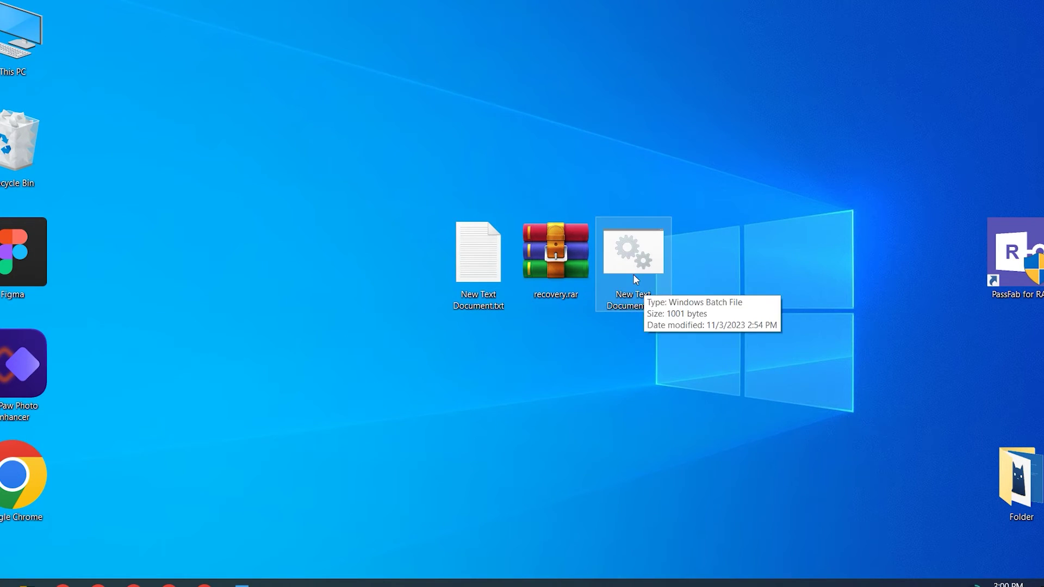
right_click(633, 274)
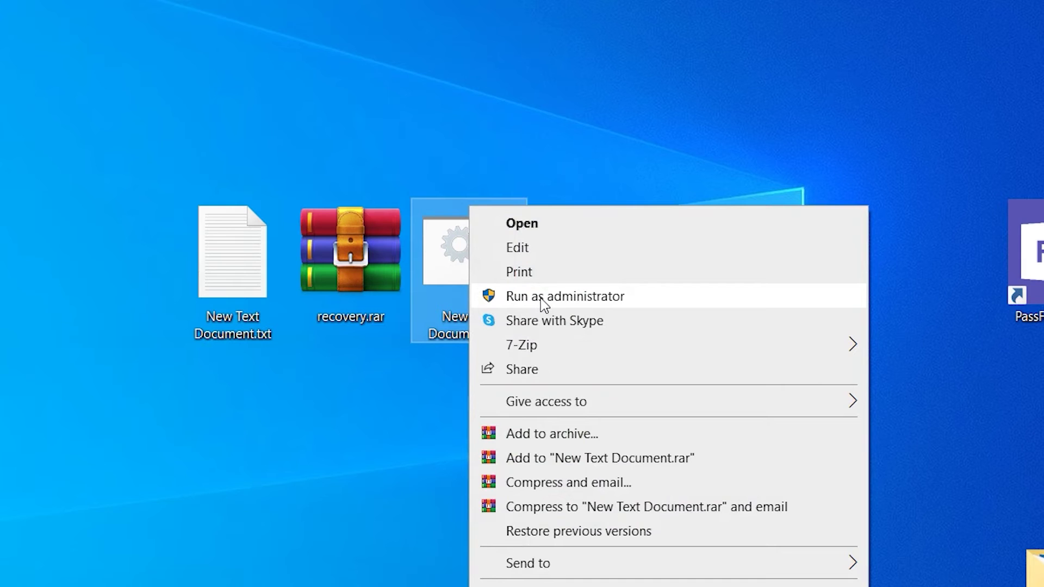
left_click(542, 295)
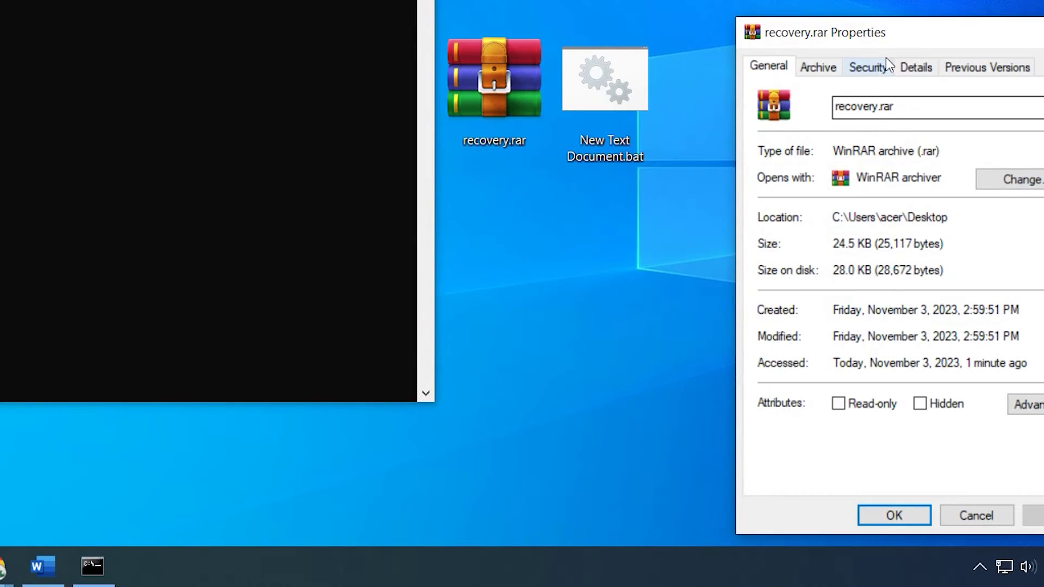
Enter recovery.rar, copied from its Properties window, as the console's file name
left_click_drag(886, 32, 767, 86)
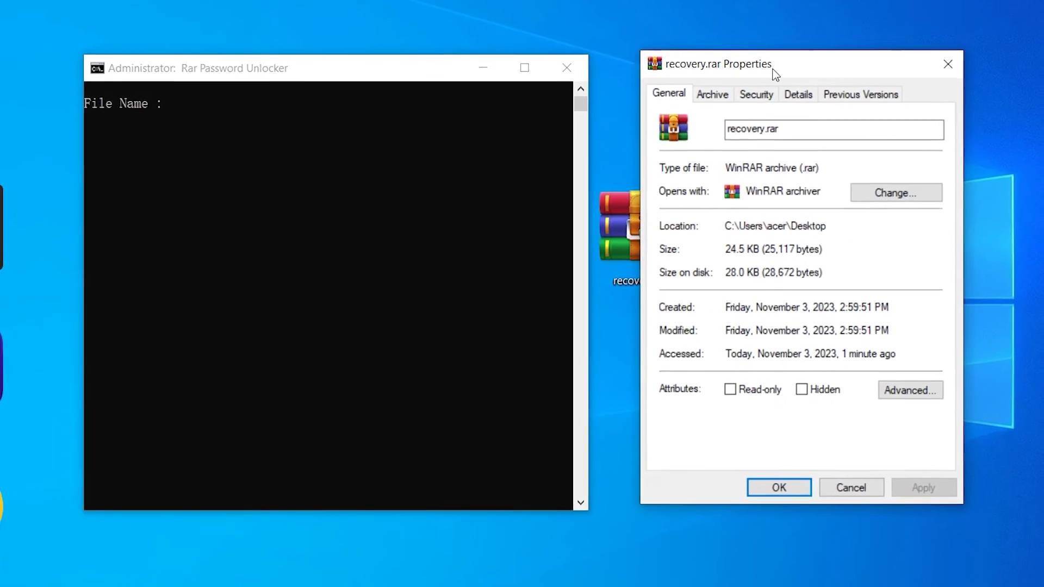
left_click(799, 145)
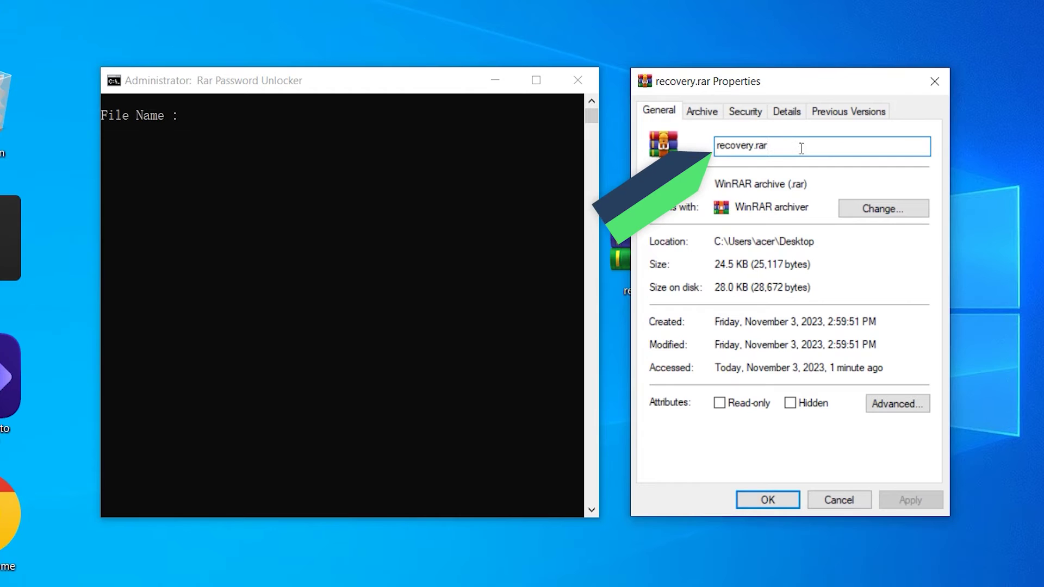
double_click(799, 146)
key("ctrl+c")
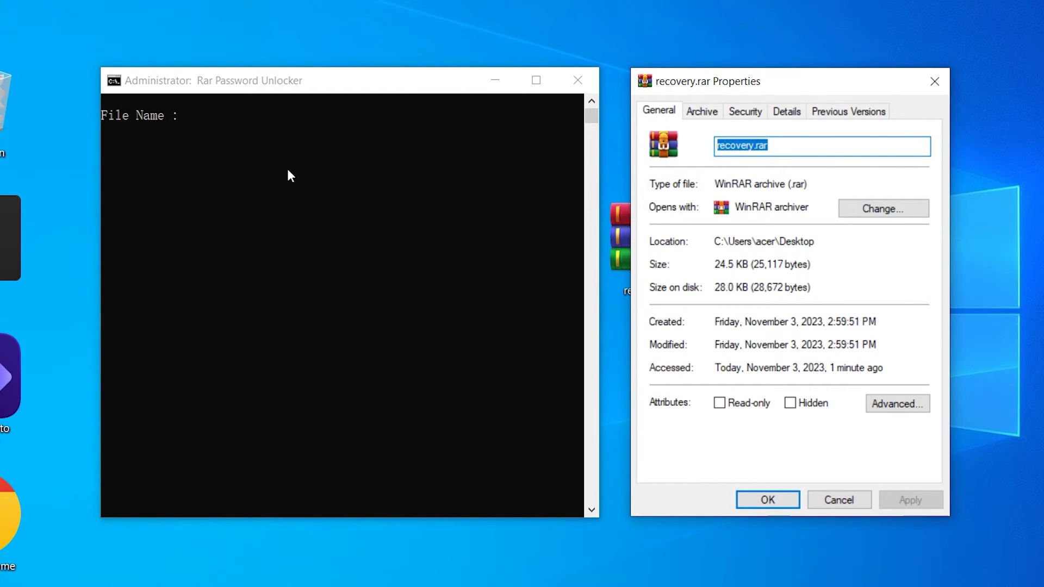
left_click(239, 116)
key("ctrl+v")
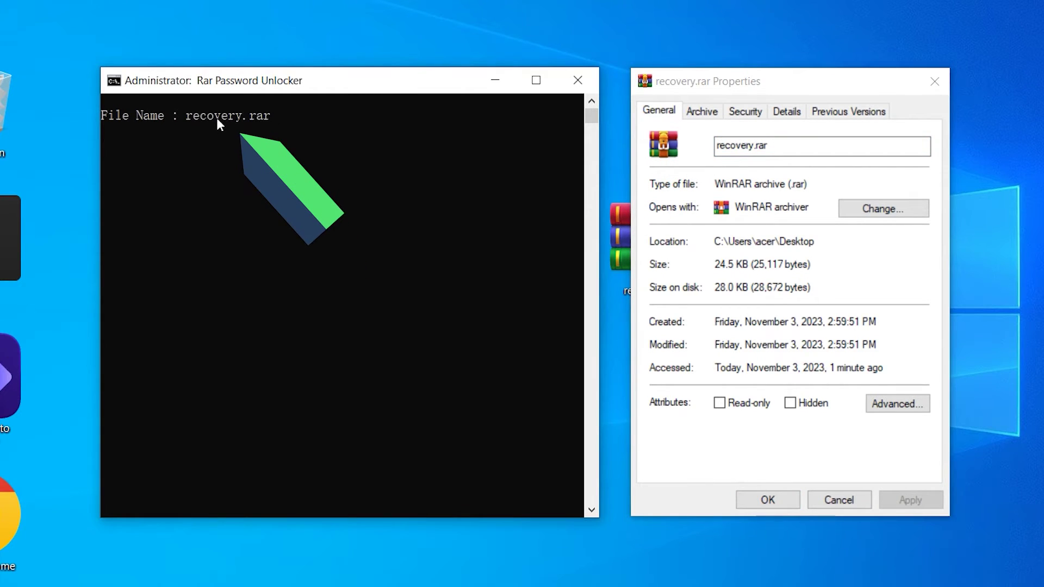
key("Return")
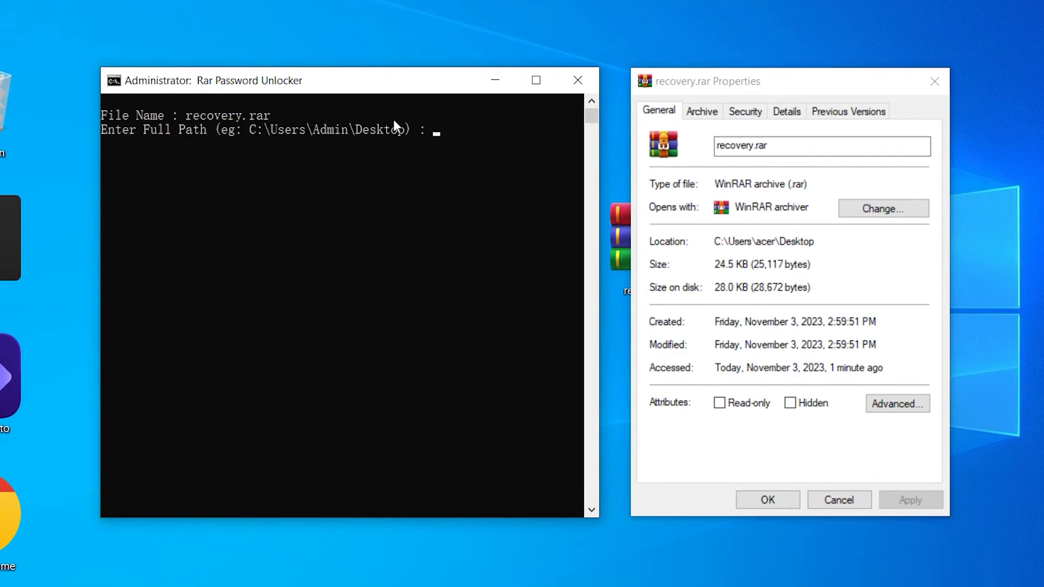
Enter the archive's Desktop location path from Properties to start retrieving the password
left_click_drag(106, 129, 461, 133)
left_click(475, 135)
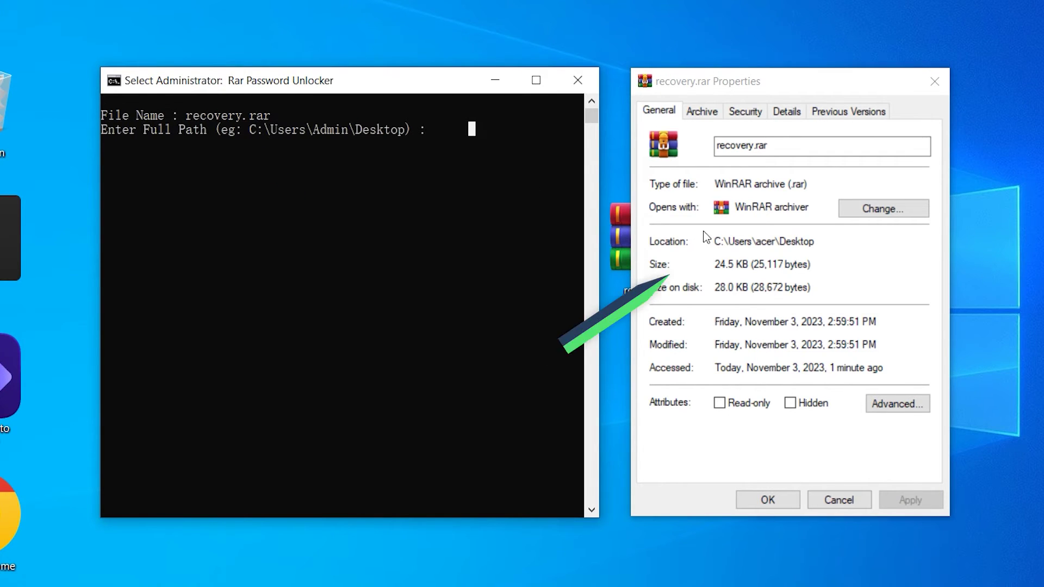
left_click(715, 242)
left_click_drag(715, 242, 820, 245)
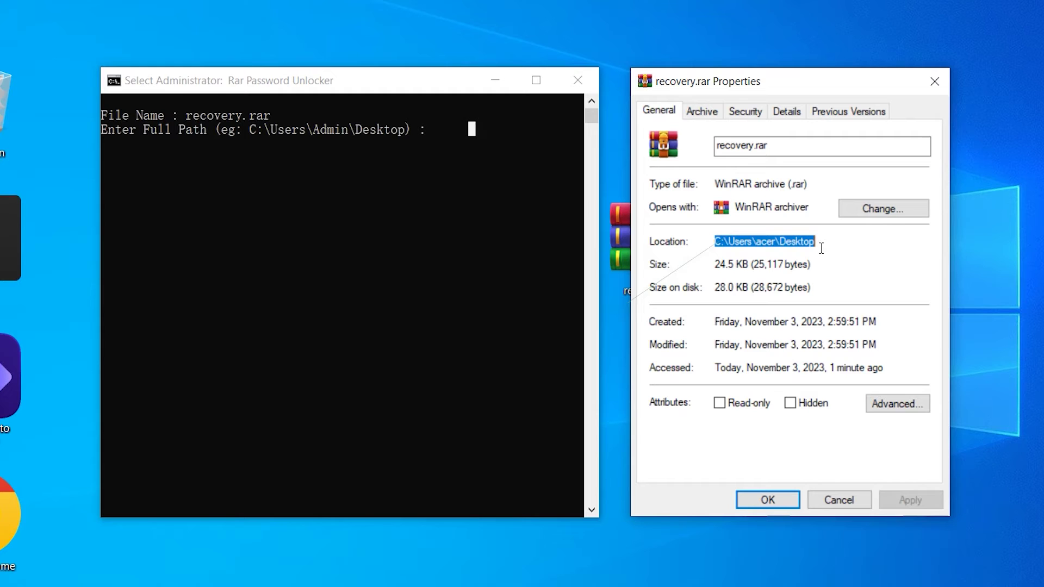
left_click(472, 129)
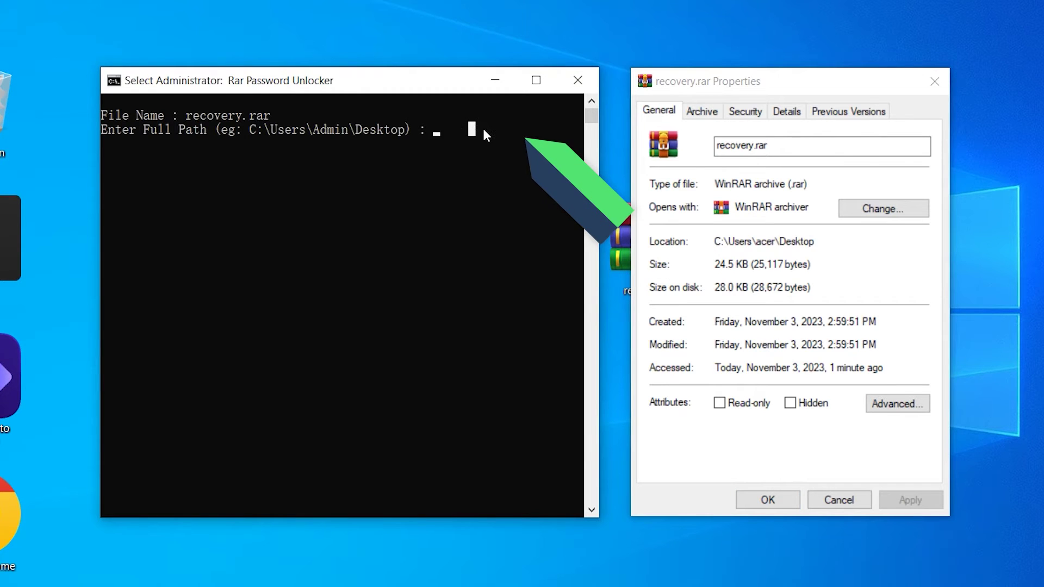
right_click(482, 128)
key("Return")
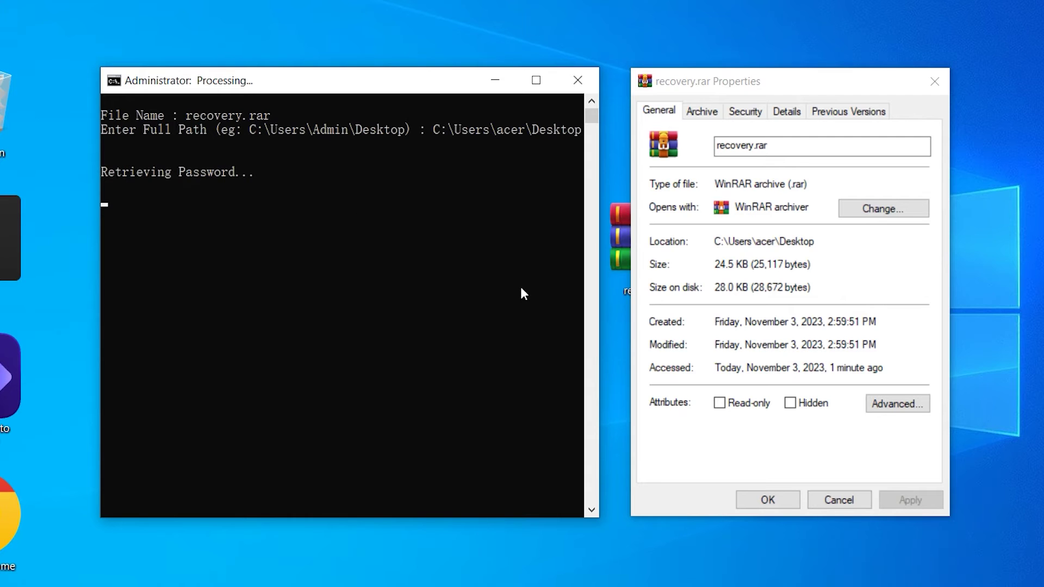
left_click(843, 140)
key("Escape")
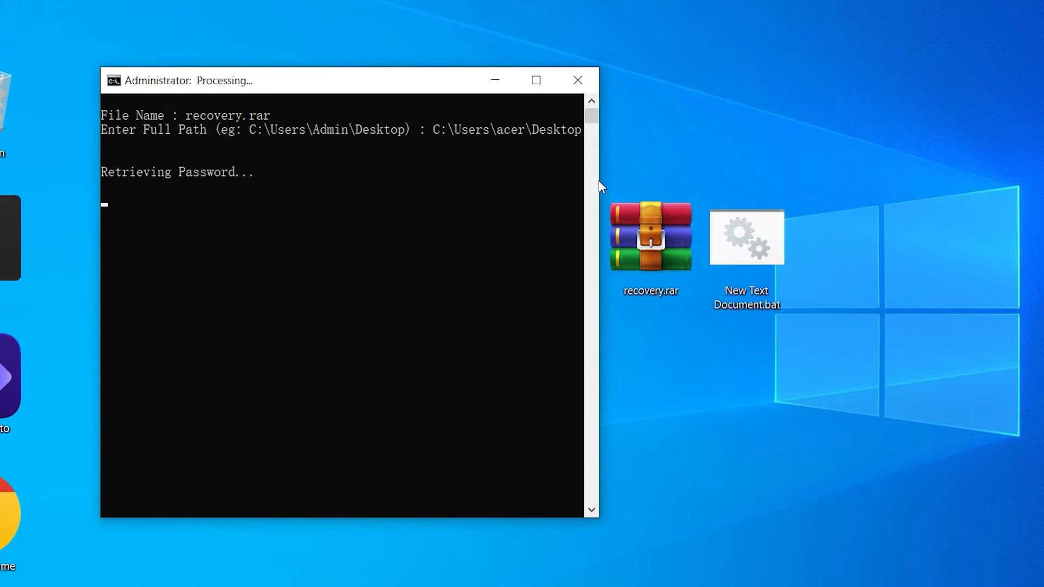
mouse_move(396, 90)
left_mouse_down()
mouse_move(410, 106)
mouse_move(677, 41)
mouse_move(577, 80)
left_mouse_up()
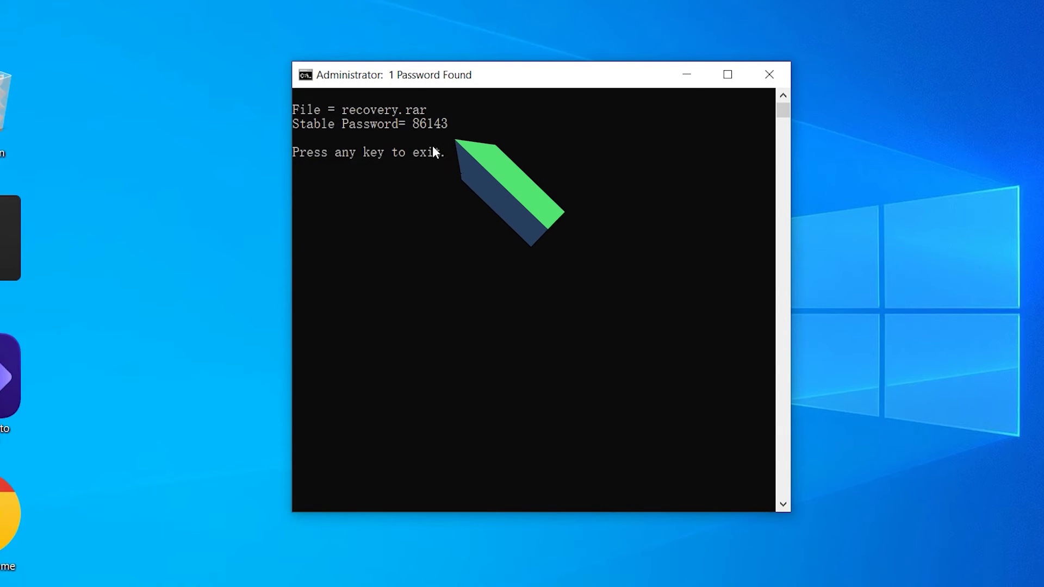
left_click_drag(412, 122, 449, 123)
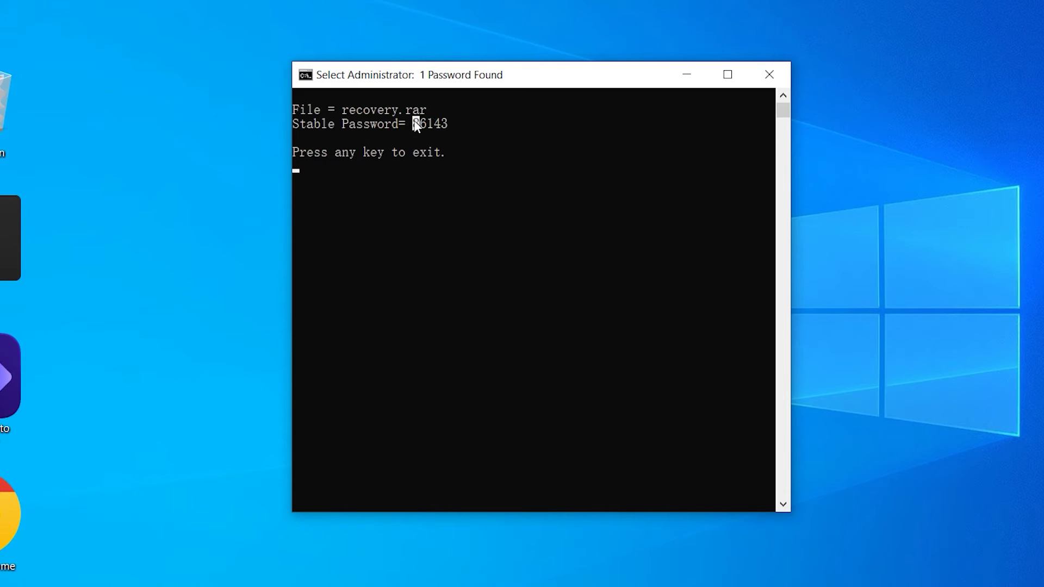
right_click(446, 124)
left_click_drag(619, 82, 437, 86)
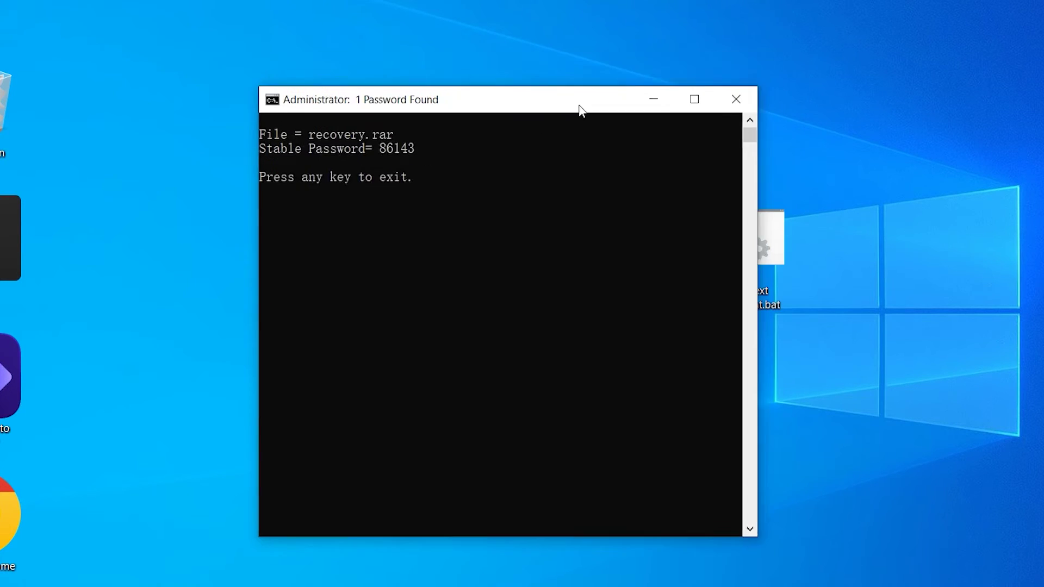
right_click(661, 243)
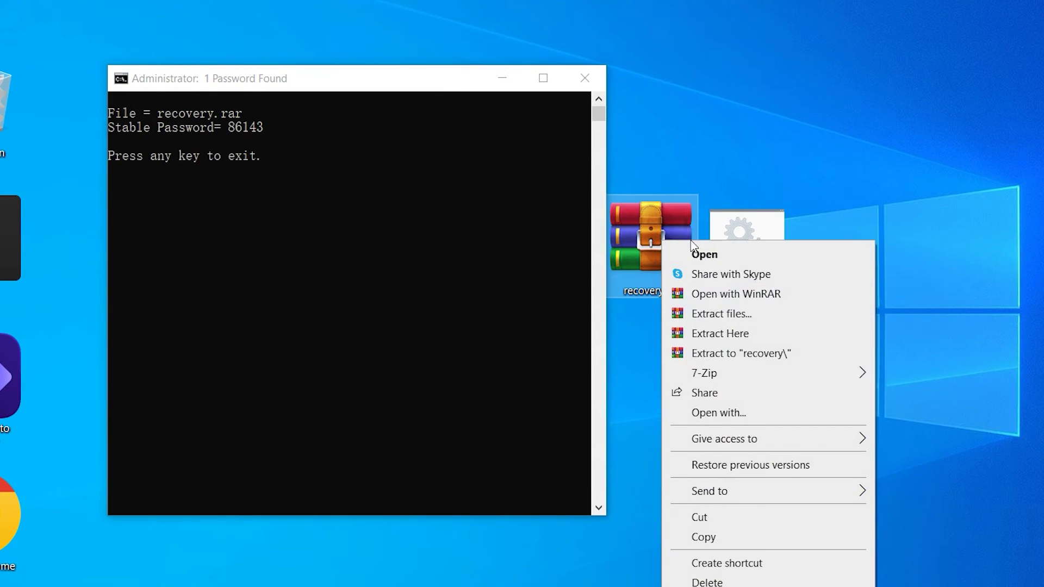
left_click(721, 314)
left_click(666, 481)
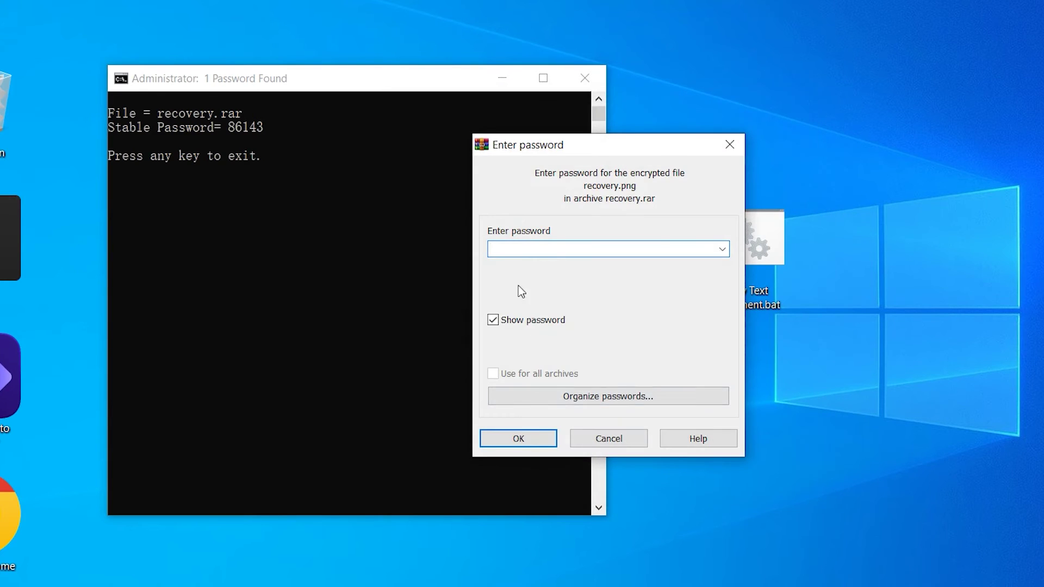
left_click(522, 440)
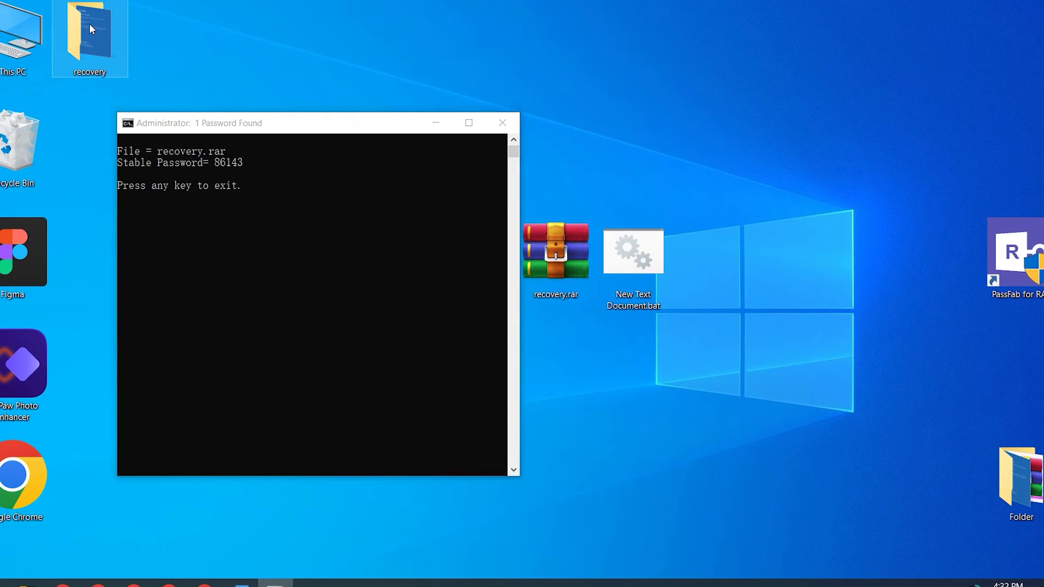
left_click_drag(89, 28, 727, 262)
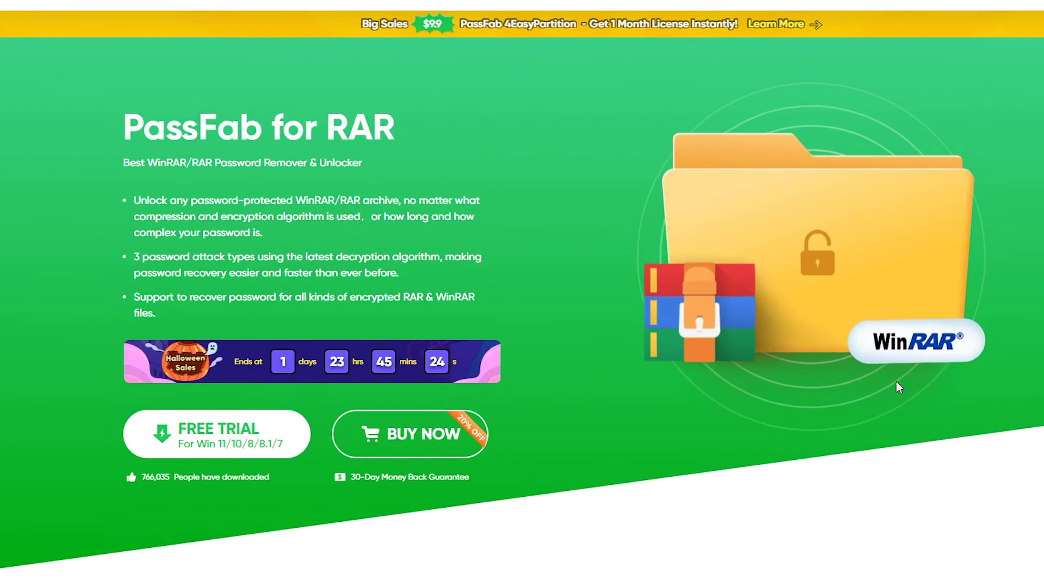
Download the PassFab for RAR free trial and install it beside recovery.rar
left_click(233, 450)
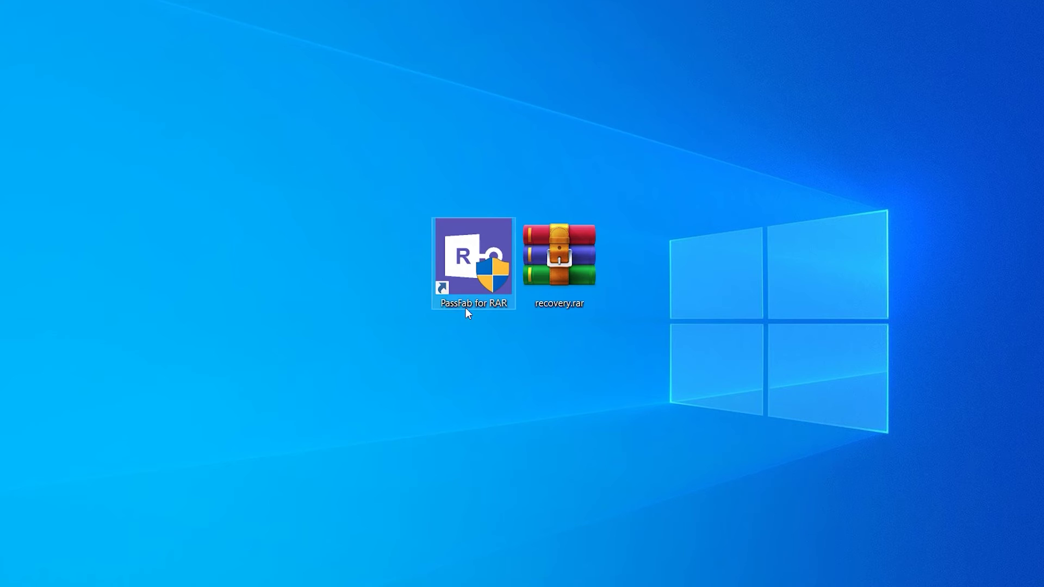
Launch PassFab for RAR and import recovery.rar as the encrypted archive
double_click(480, 254)
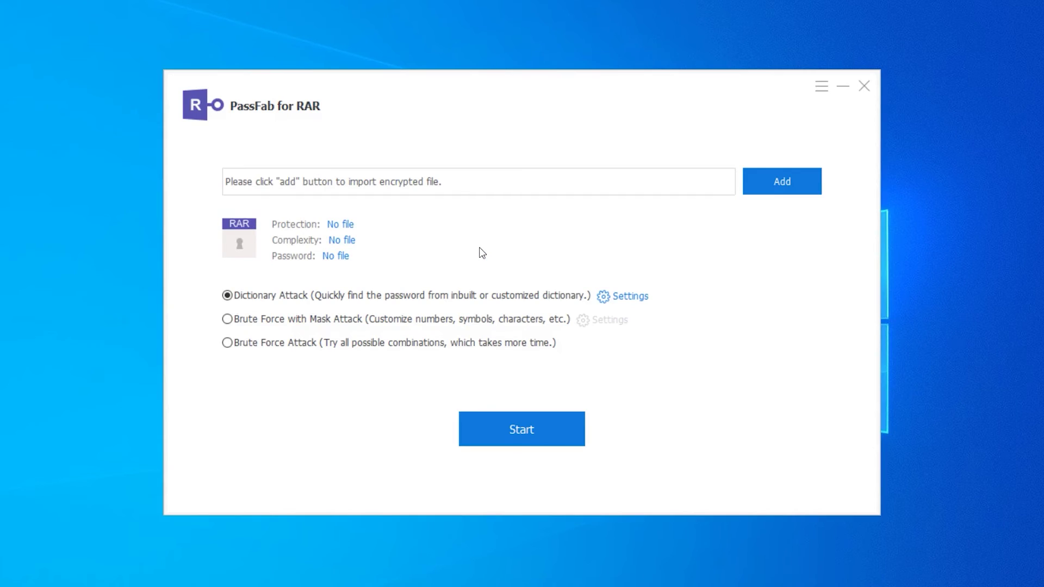
left_click(781, 182)
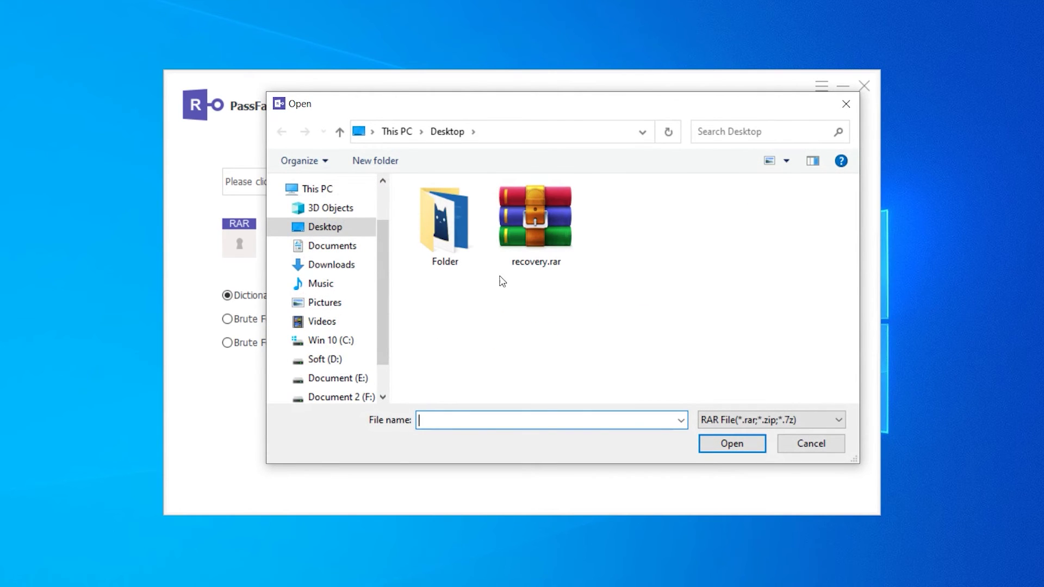
left_click(558, 222)
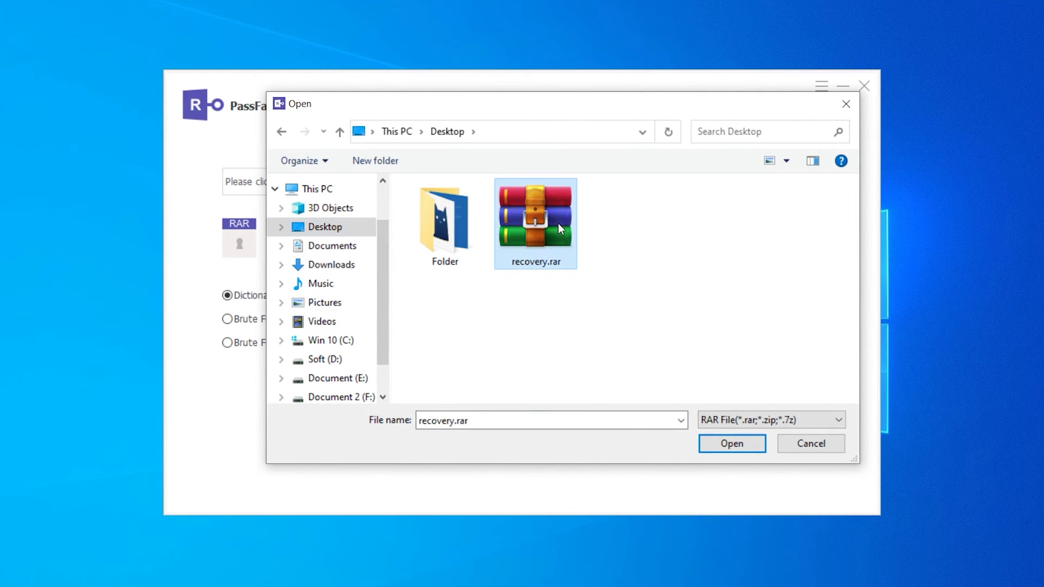
left_click(744, 447)
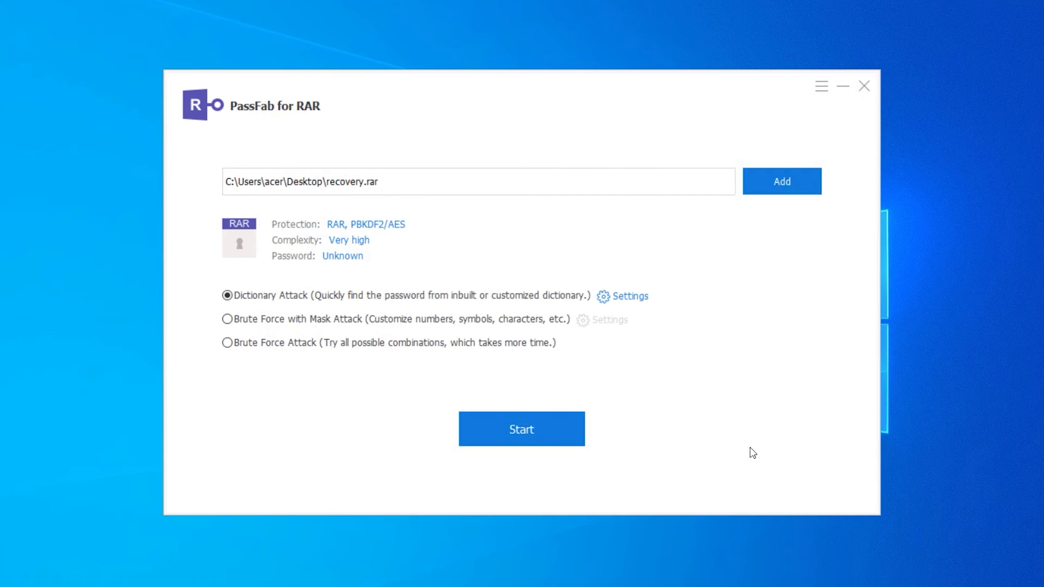
Review the Dictionary and Mask attack settings, then start a Brute Force Attack
left_click(274, 318)
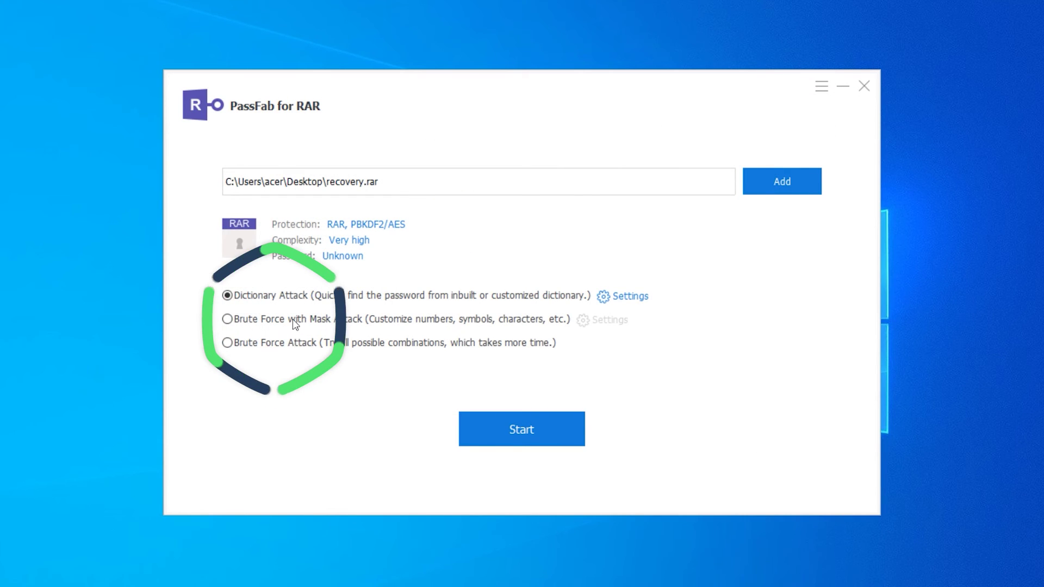
left_click(295, 343)
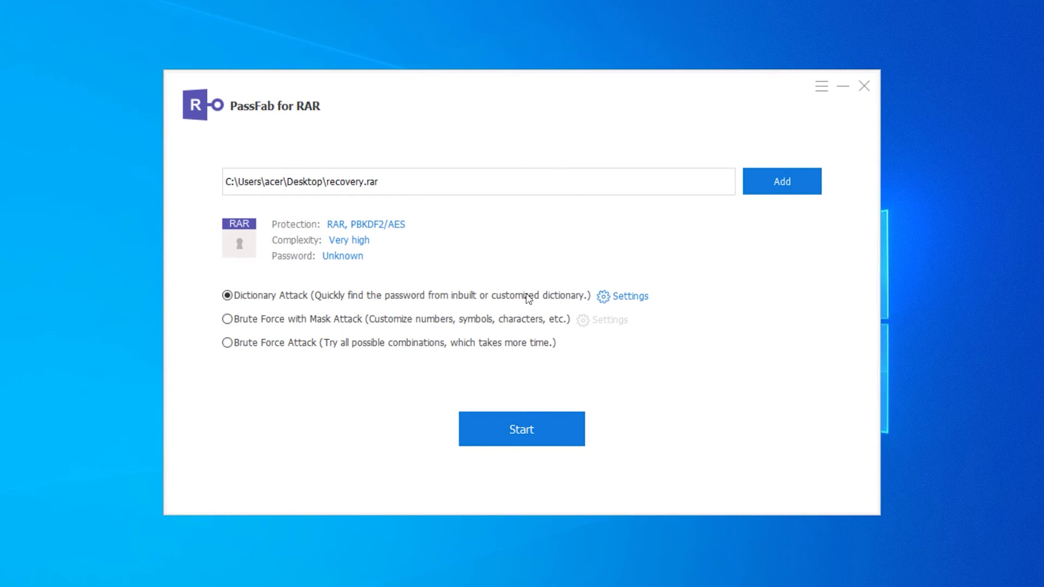
left_click(621, 298)
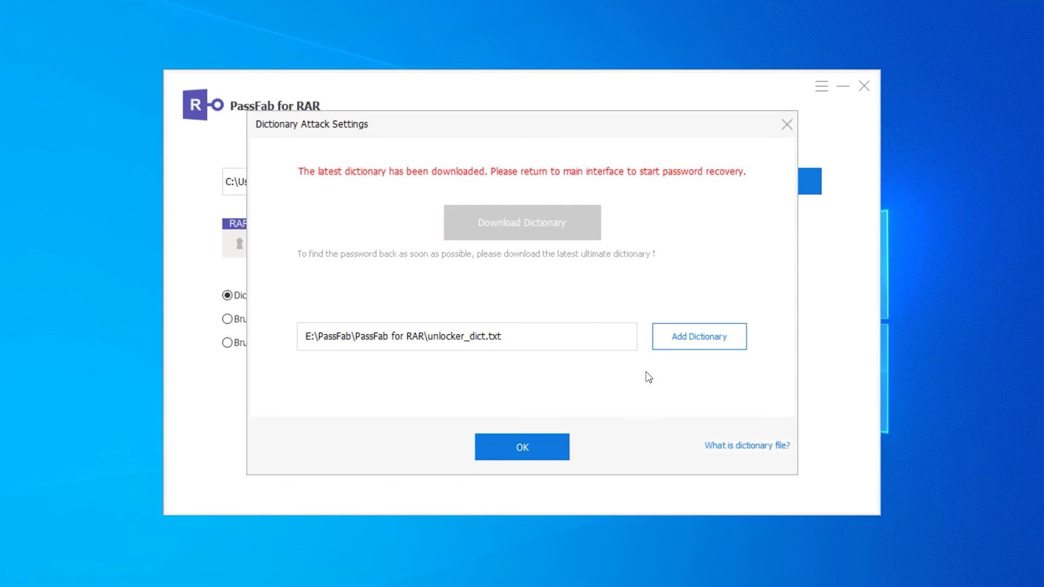
left_click(526, 453)
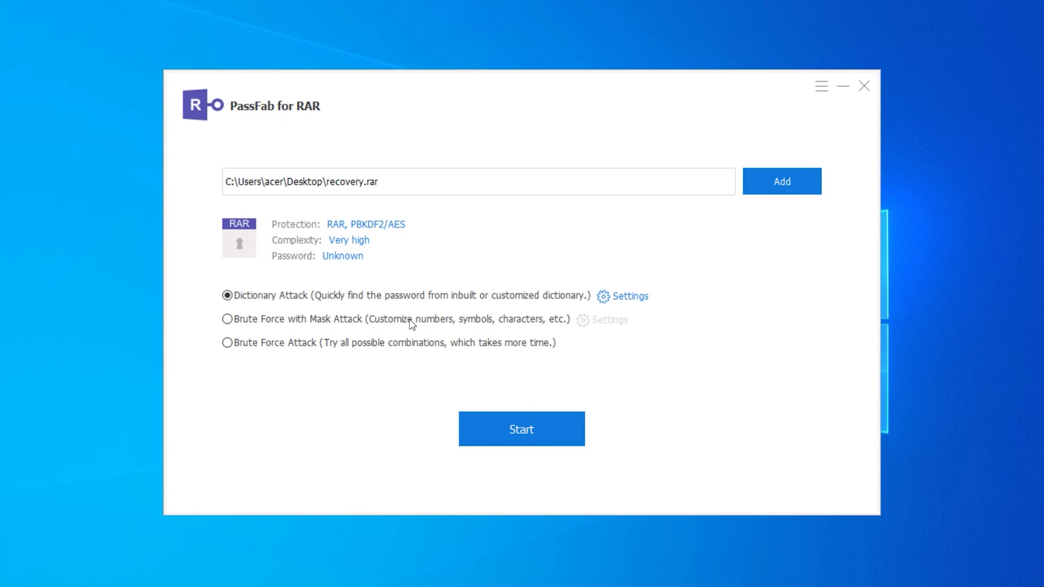
left_click(614, 324)
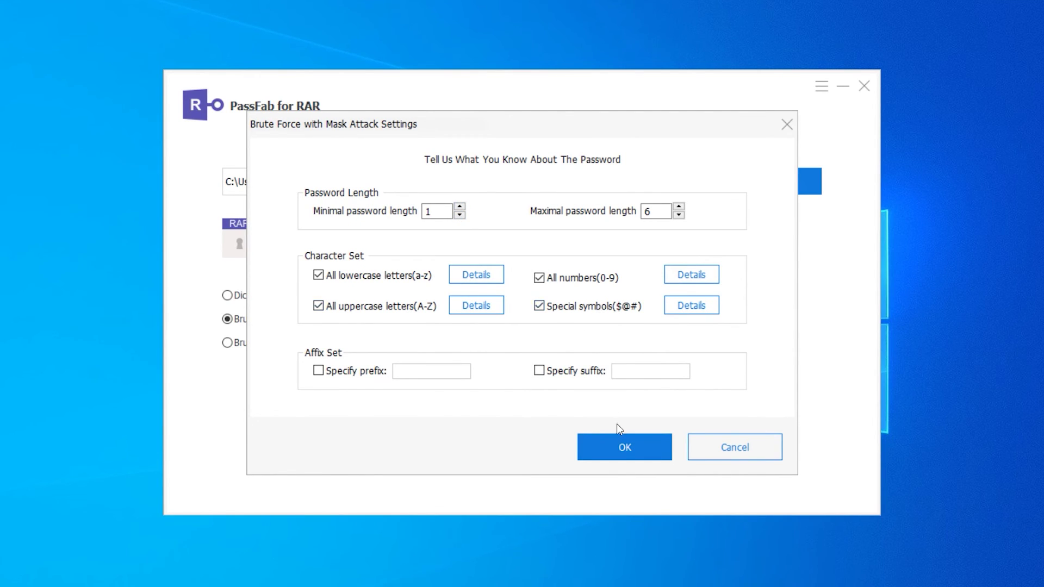
left_click(621, 440)
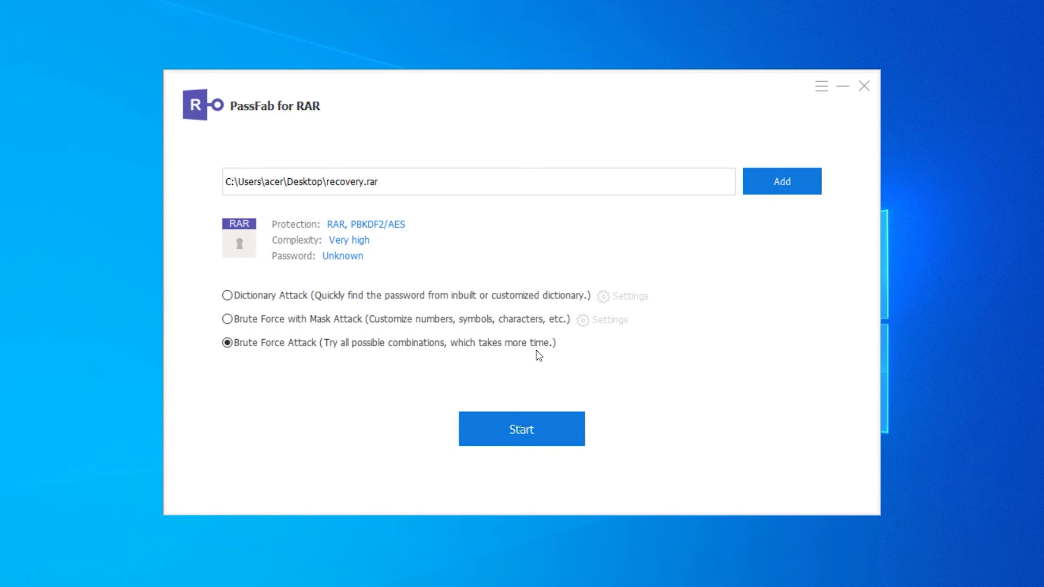
left_click(527, 428)
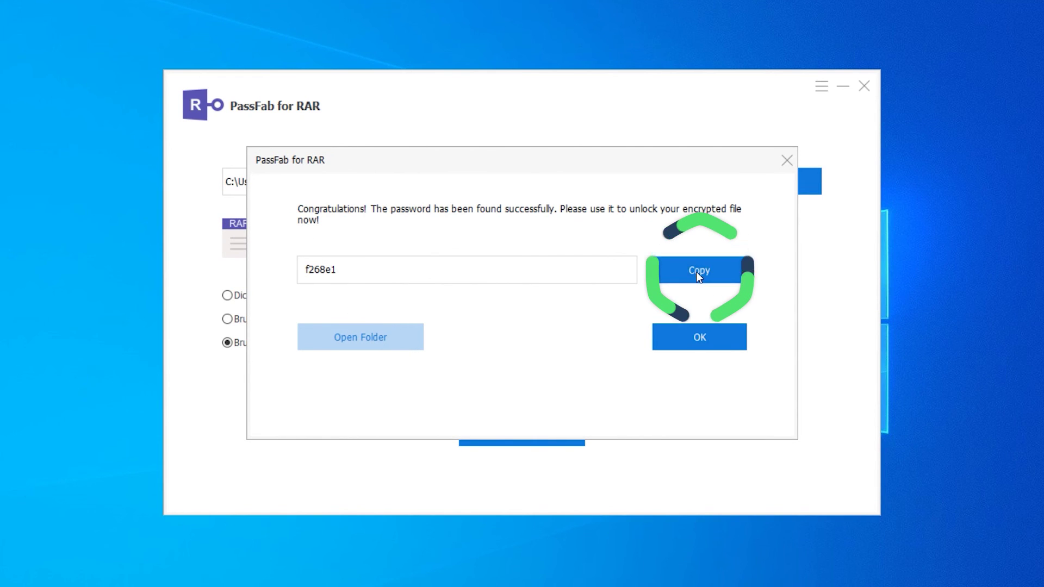
left_click(788, 160)
left_click(864, 88)
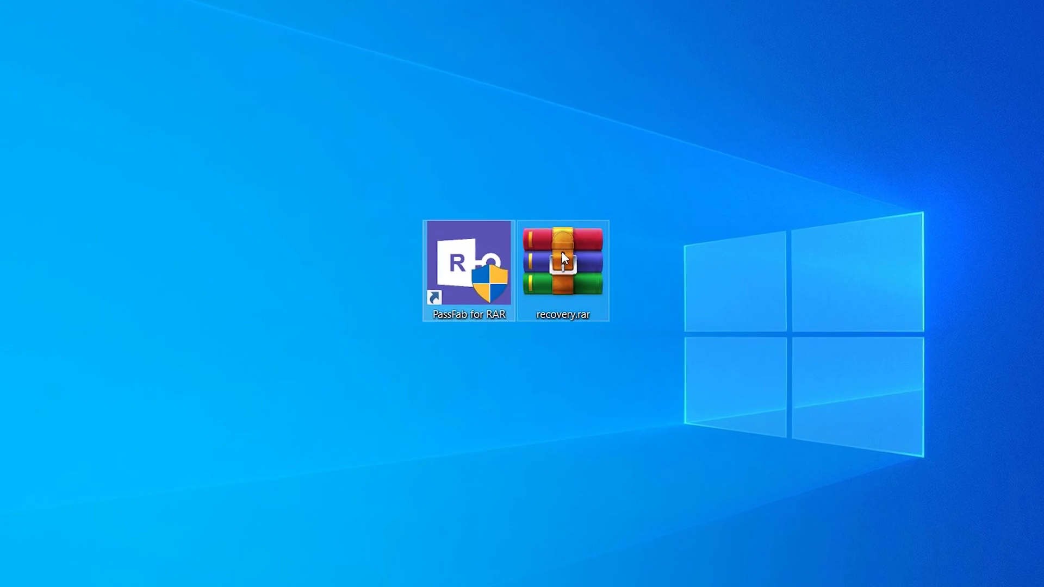
Extract recovery.rar with WinRAR, accepting the default extraction settings
right_click(561, 250)
left_click(603, 330)
left_click(574, 520)
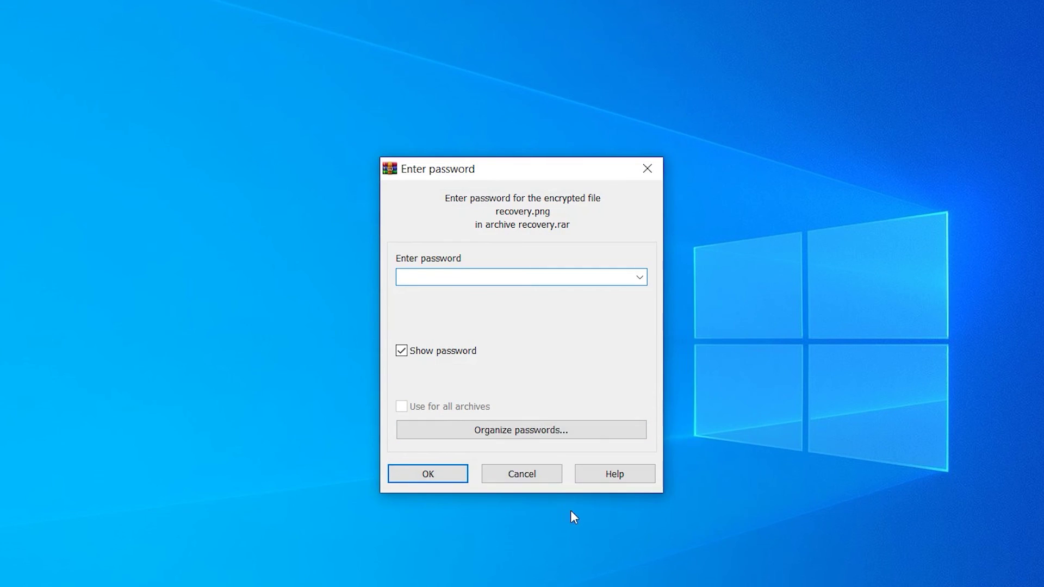
right_click(491, 278)
left_click(538, 349)
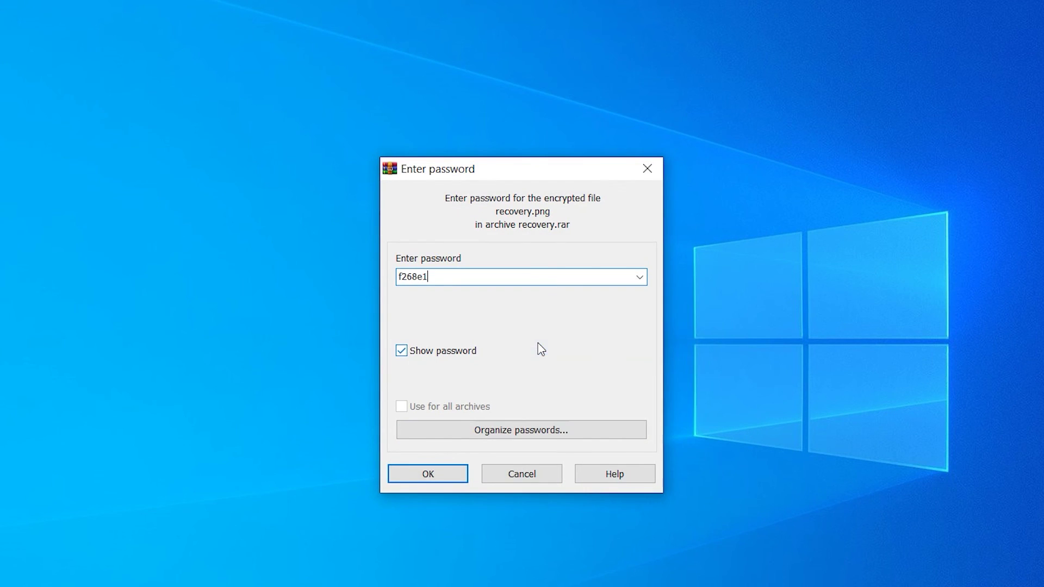
left_click(428, 473)
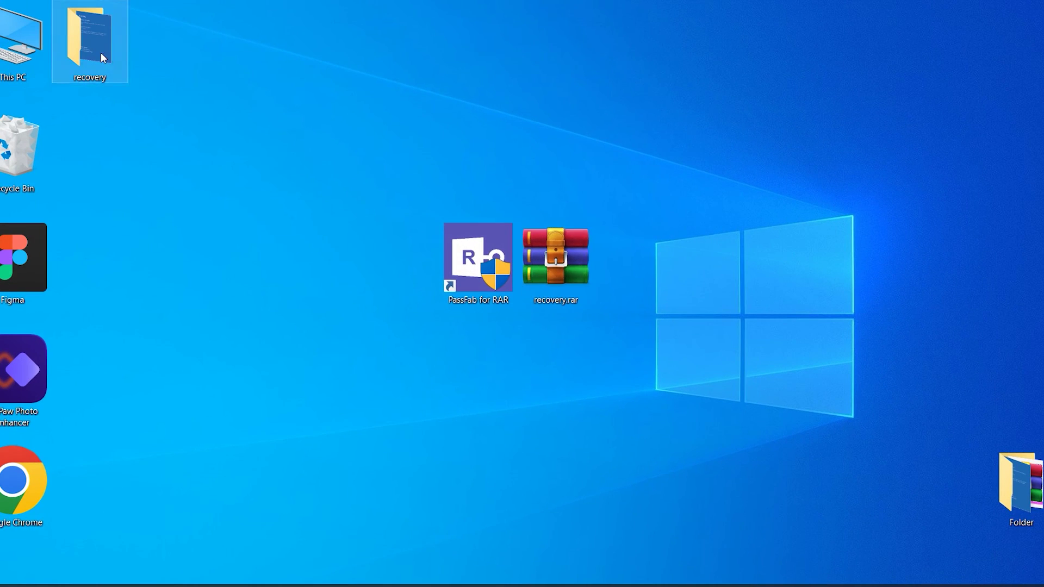
left_click_drag(103, 58, 666, 279)
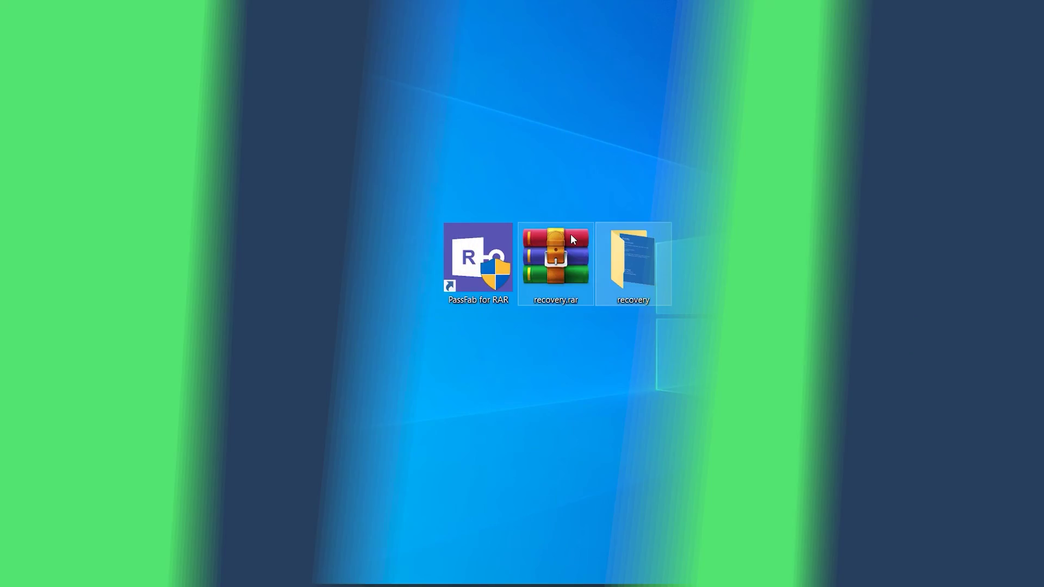